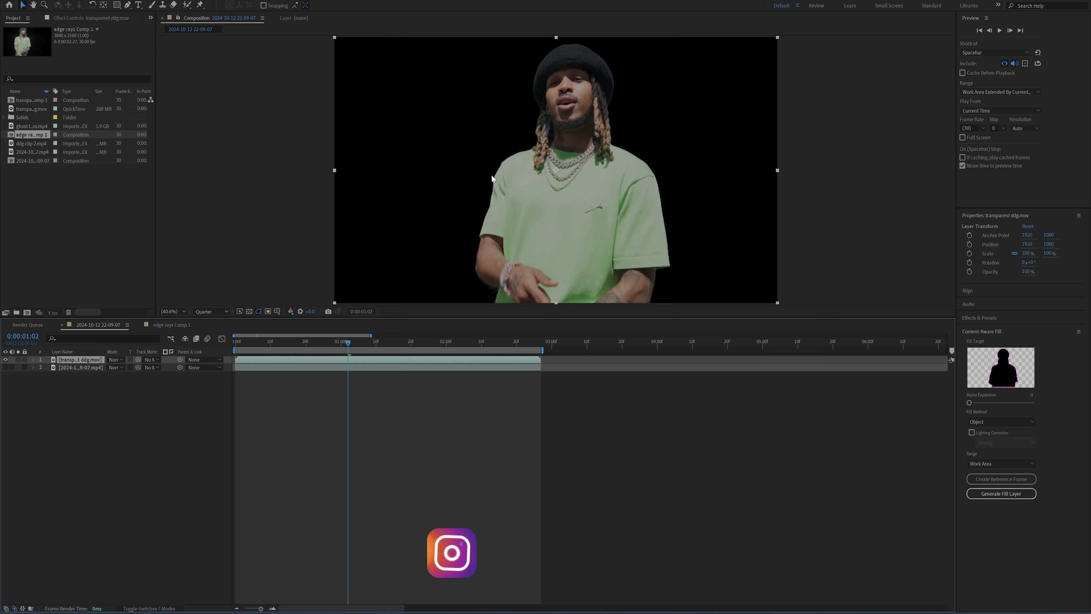
pyautogui.press('space')
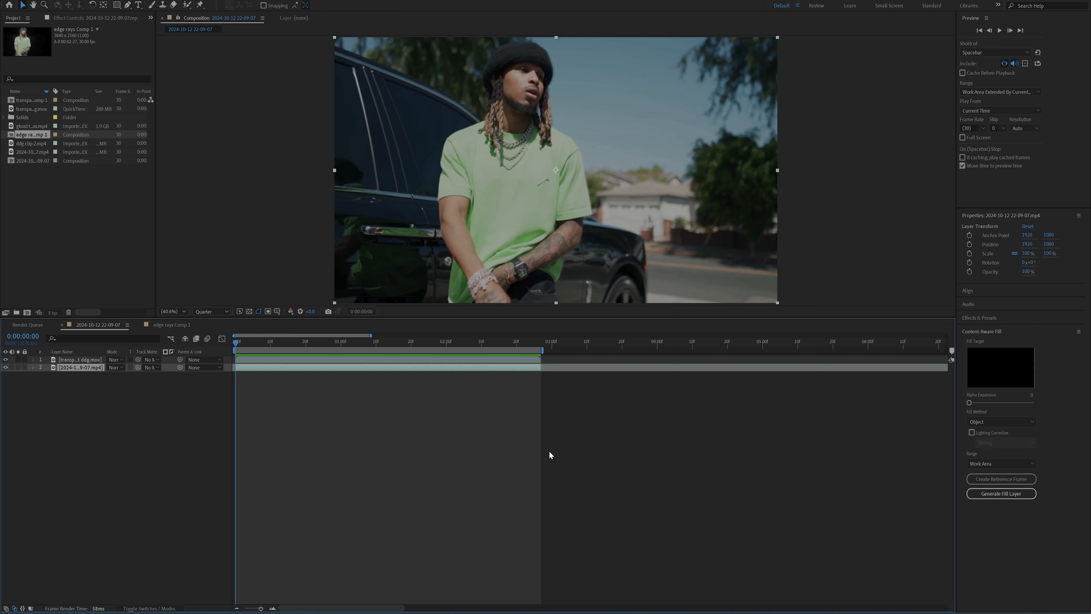
pyautogui.hotkey('ctrl', 'space')
pyautogui.write('edge')
pyautogui.press('Down')
pyautogui.press('Down')
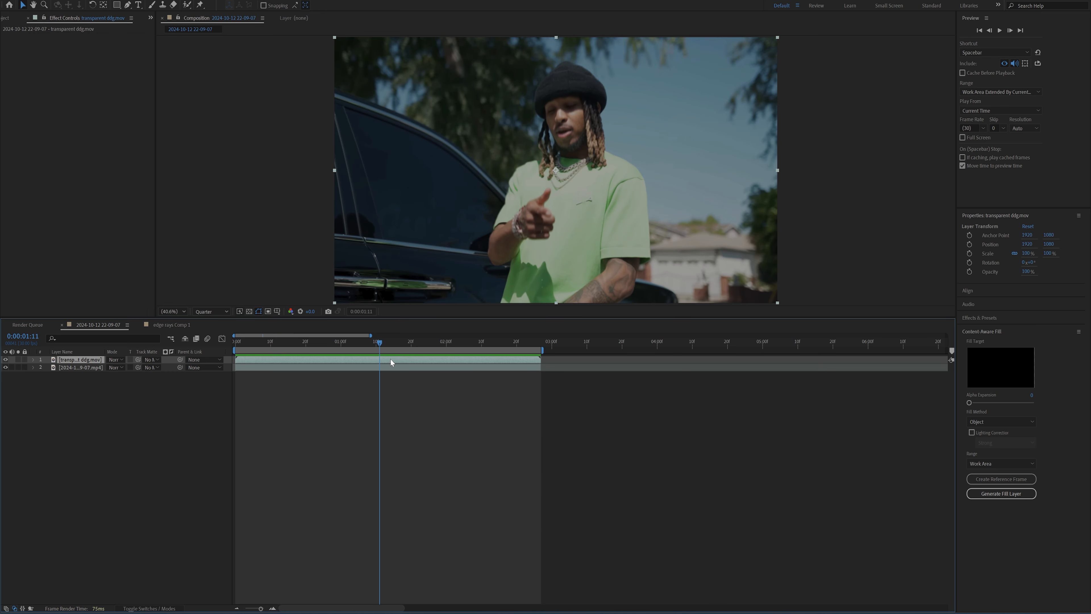
# - Duplicate the transparent cutout layer and apply the S_EdgeRays effect to the lower copy
pyautogui.hotkey('ctrl', 'd')
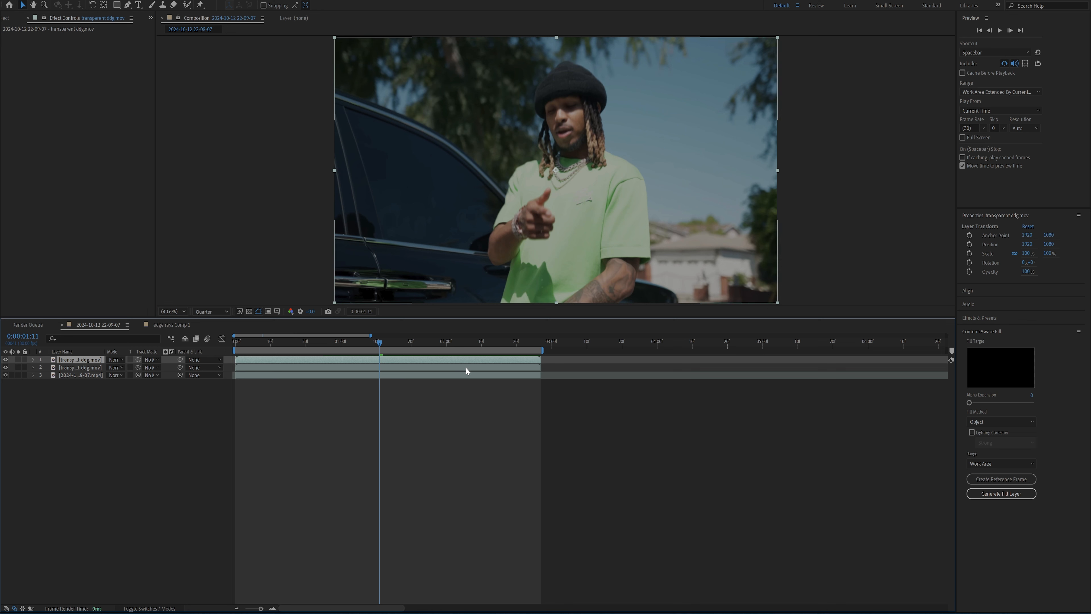
pyautogui.click(365, 368)
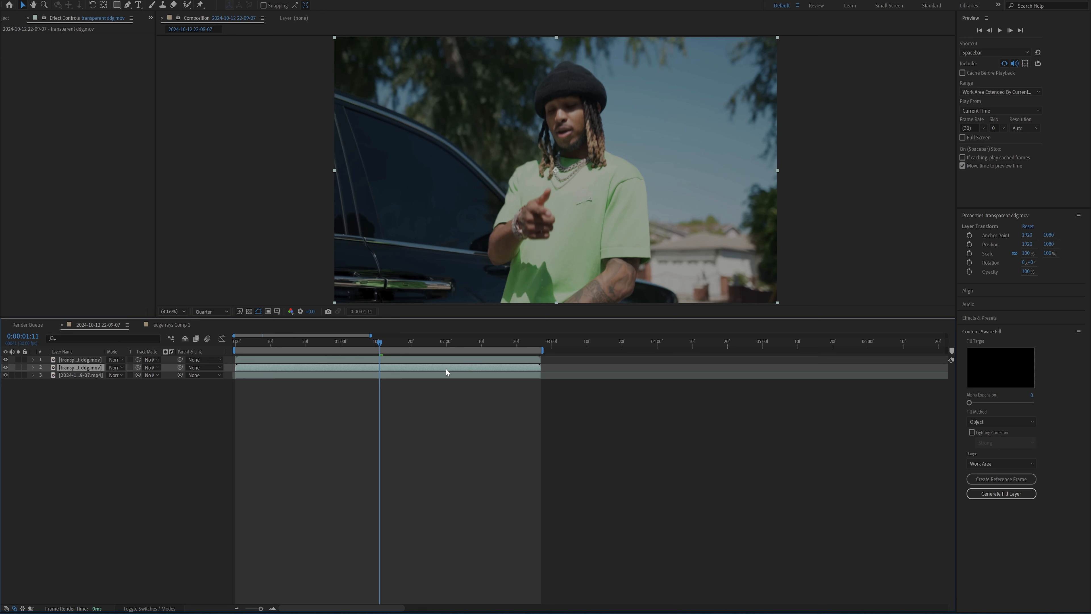
pyautogui.hotkey('ctrl', 'space')
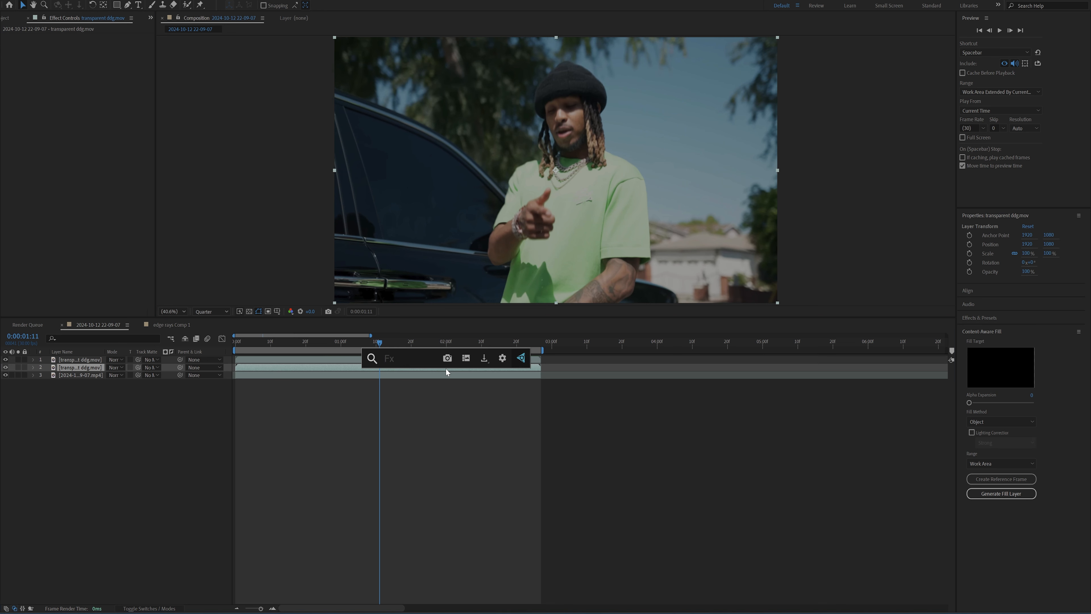
pyautogui.write('edge')
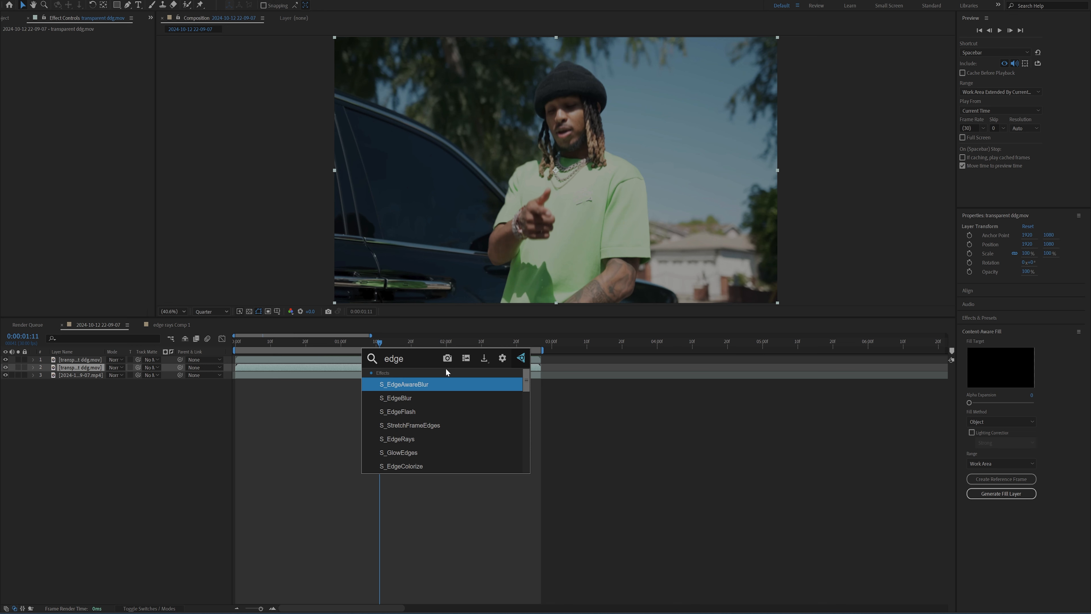
pyautogui.press('Down')
pyautogui.press('Down')
pyautogui.press('Down')
pyautogui.press('Return')
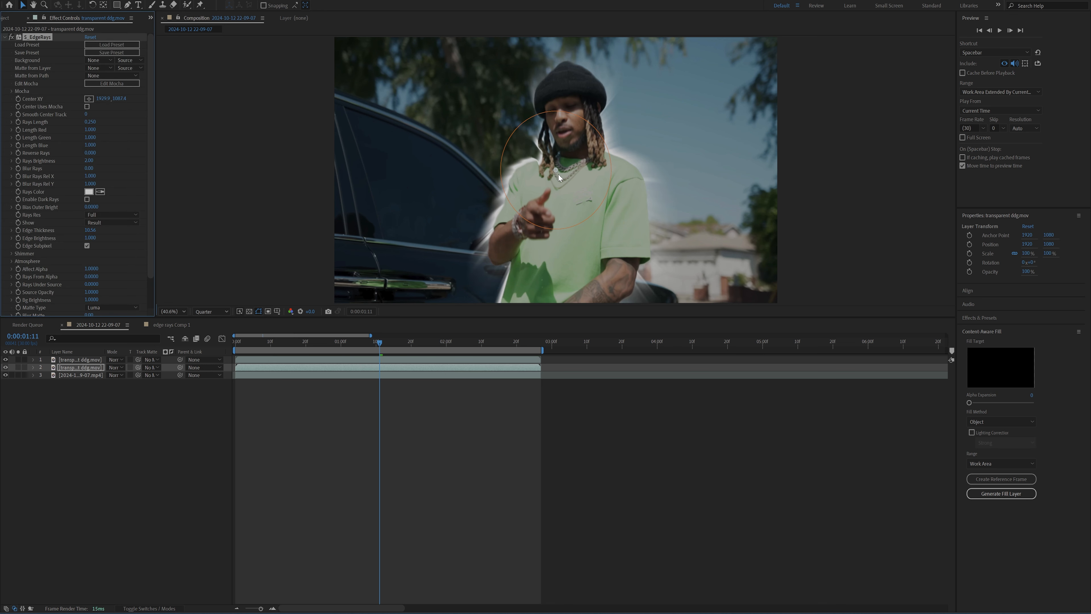
pyautogui.moveTo(558, 175); pyautogui.dragTo(576, 194)
pyautogui.hotkey('ctrl', 'space')
pyautogui.write('rays')
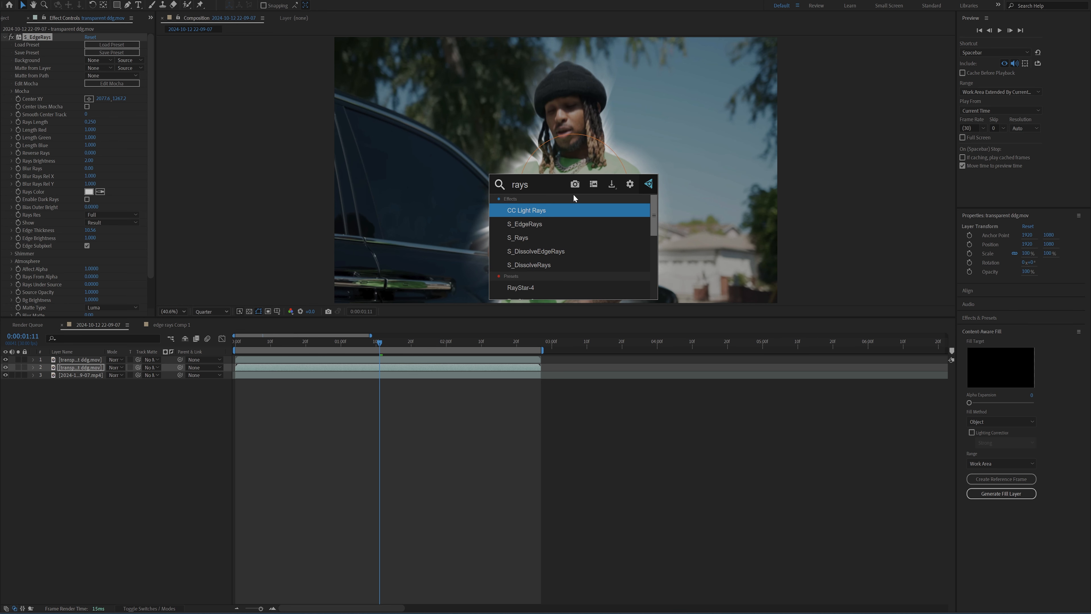
pyautogui.press('Return')
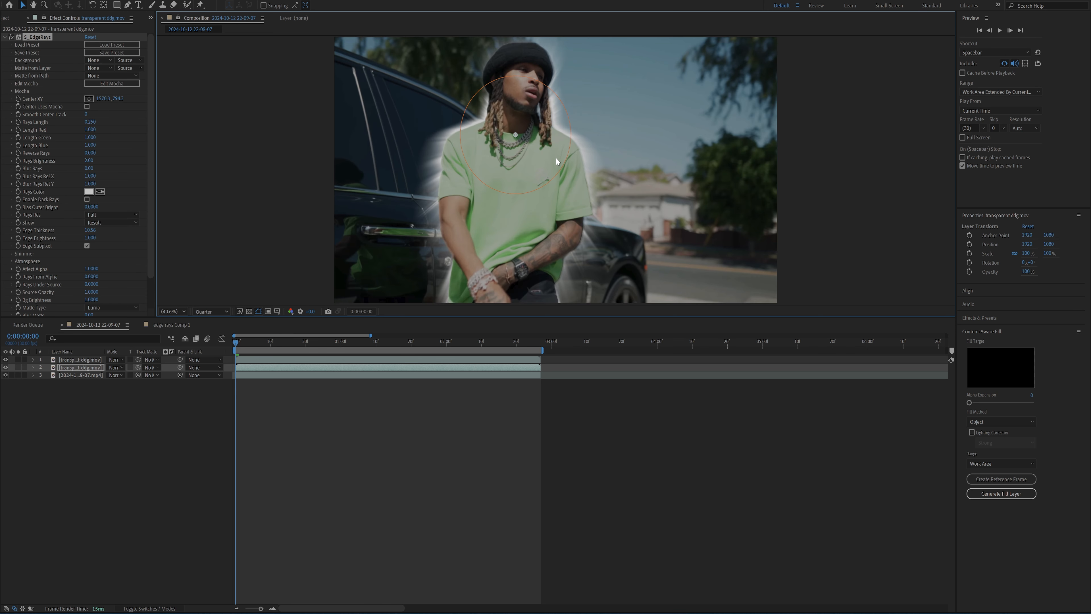
# - Set Rays Length to 1.000 and place the ray center on the subject's upper chest at the first frame
pyautogui.moveTo(516, 134)
pyautogui.mouseDown()
pyautogui.moveTo(560, 165)
pyautogui.moveTo(453, 191)
pyautogui.moveTo(500, 197)
pyautogui.moveTo(517, 132)
pyautogui.mouseUp()
pyautogui.moveTo(90, 123); pyautogui.dragTo(429, 120)
pyautogui.moveTo(517, 133); pyautogui.dragTo(518, 135)
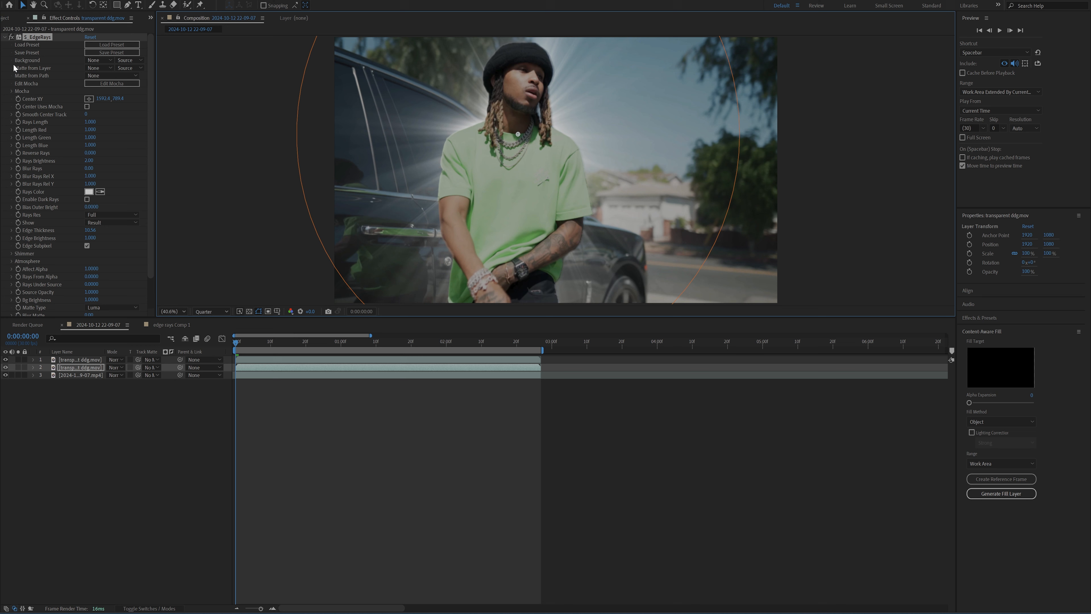
# - Animate Center XY from 0:00:00:00, moving the ray center with the subject's chest every 10 frames up to 0:00:01:00
pyautogui.click(24, 99)
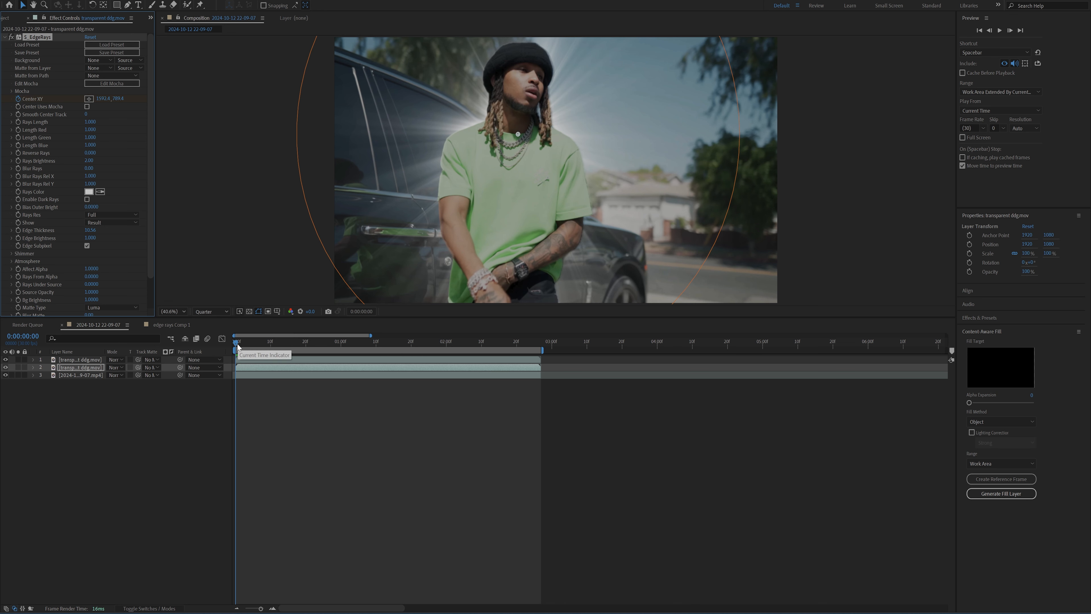
pyautogui.press('space')
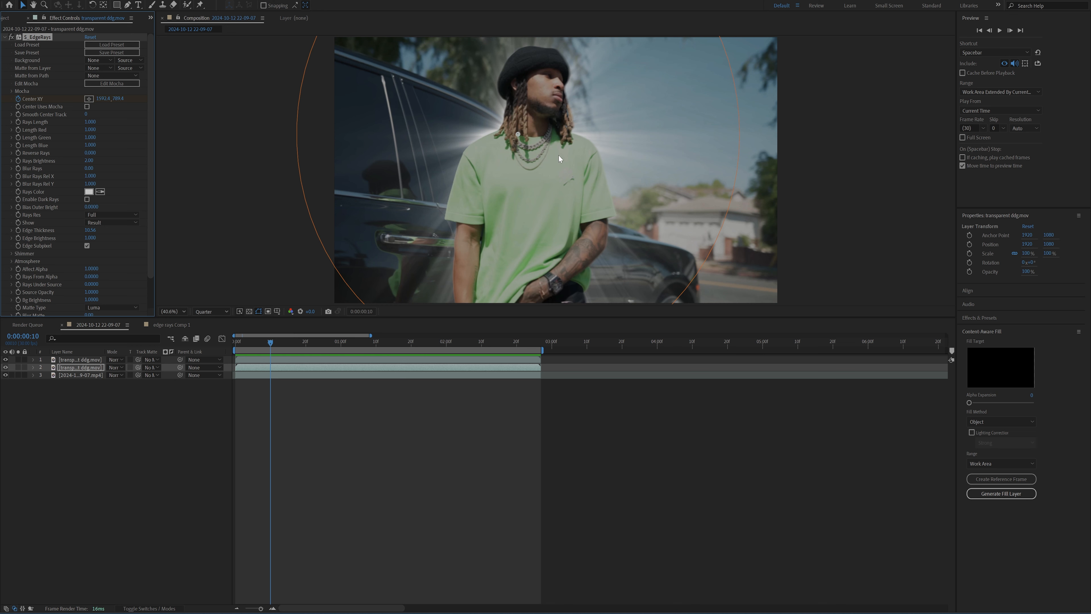
pyautogui.moveTo(518, 133); pyautogui.dragTo(535, 144)
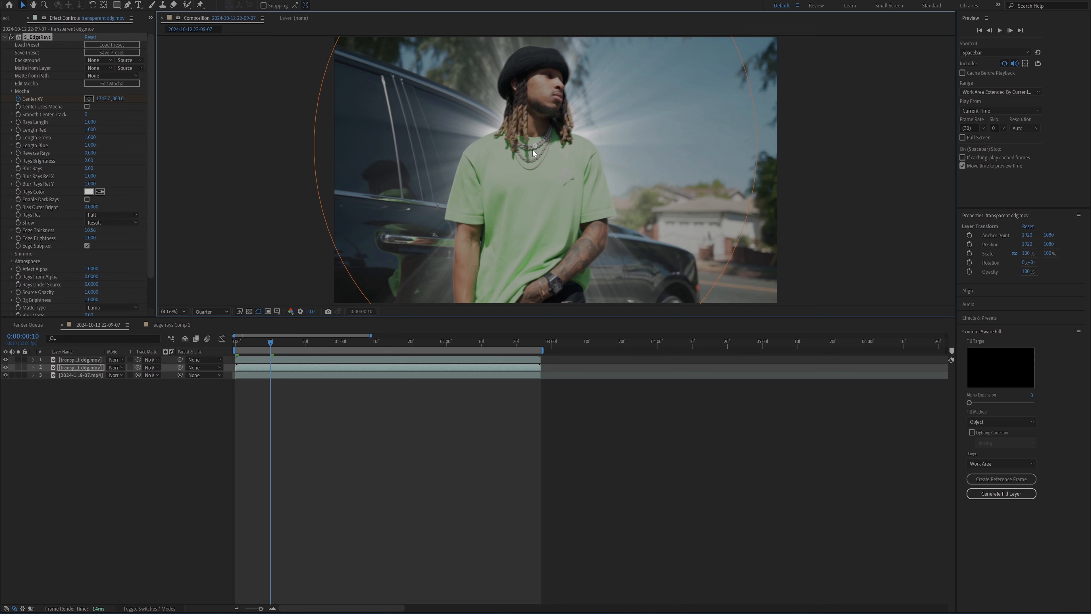
pyautogui.press('space')
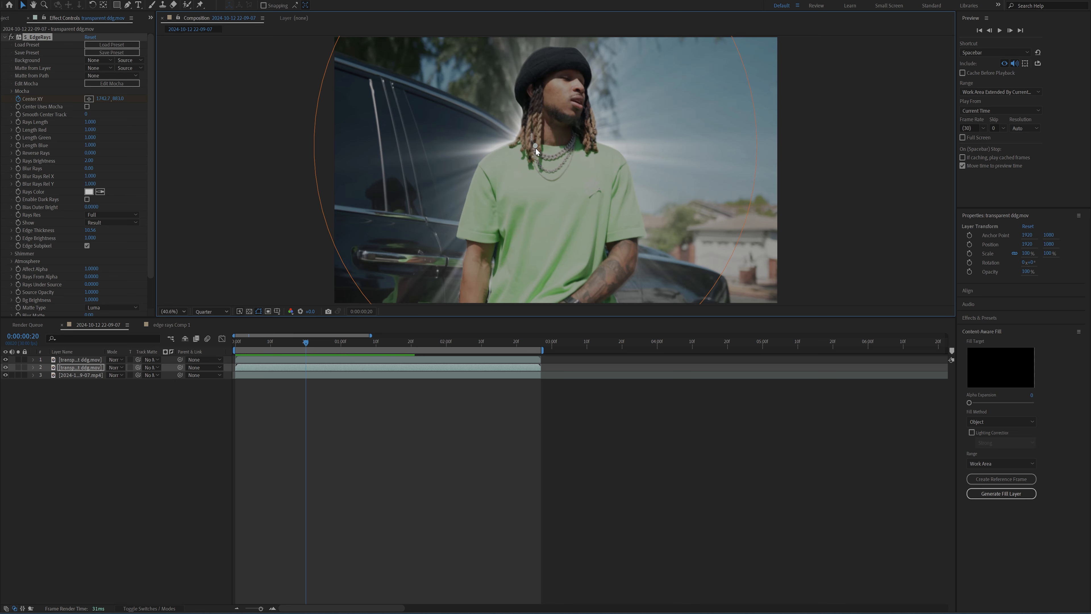
pyautogui.moveTo(535, 146); pyautogui.dragTo(575, 174)
pyautogui.hotkey('shift', 'pagedown')
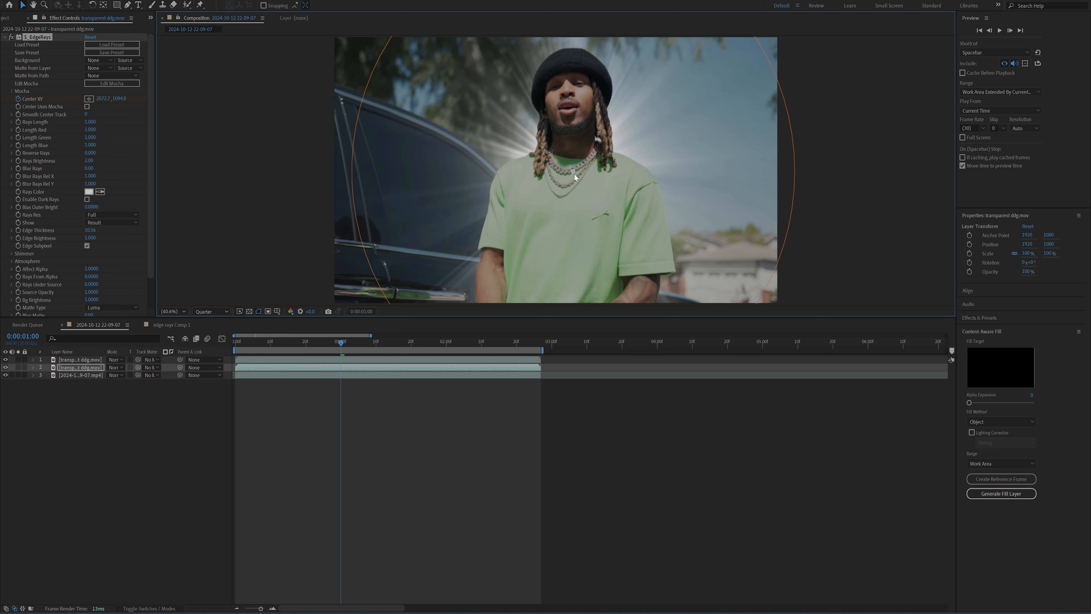
# - Continue the Center XY keyframes at 10-frame intervals through 0:00:01:20 and add one at 0:00:02:26 over the subject's legs
pyautogui.click(305, 369)
pyautogui.hotkey('shift', 'pagedown')
pyautogui.hotkey('shift', 'pagedown')
pyautogui.hotkey('shift', 'pagedown')
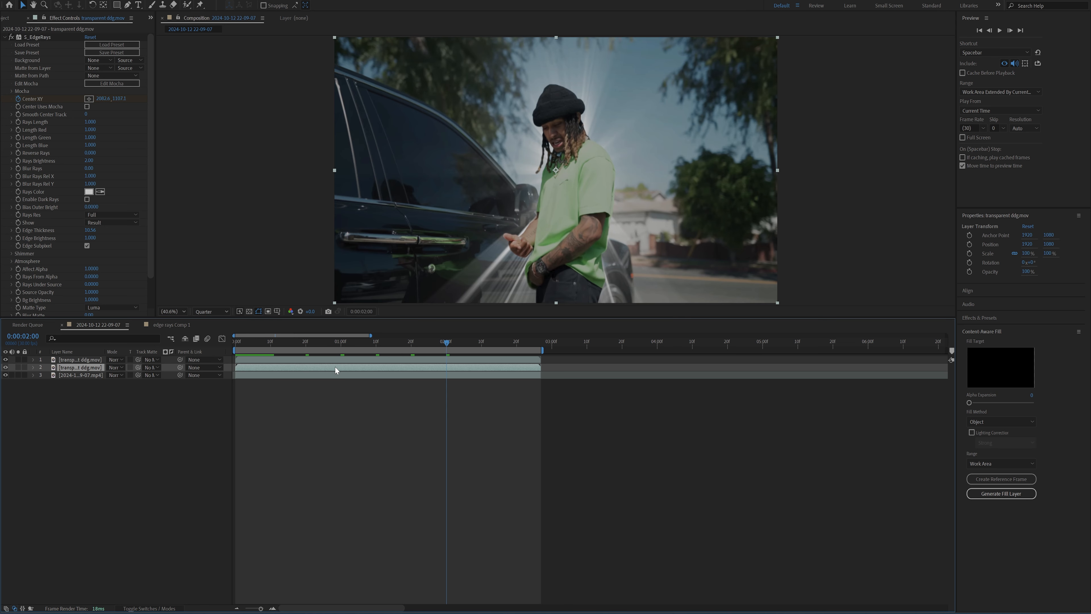
pyautogui.press('u')
pyautogui.moveTo(463, 342); pyautogui.dragTo(537, 348)
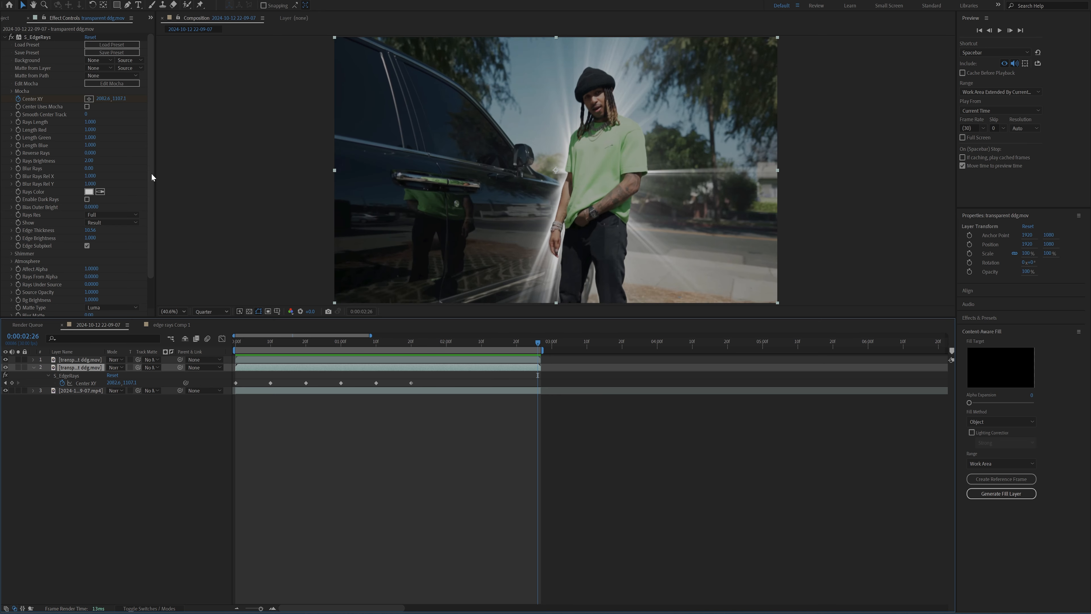
pyautogui.click(89, 98)
pyautogui.moveTo(603, 183); pyautogui.dragTo(594, 245)
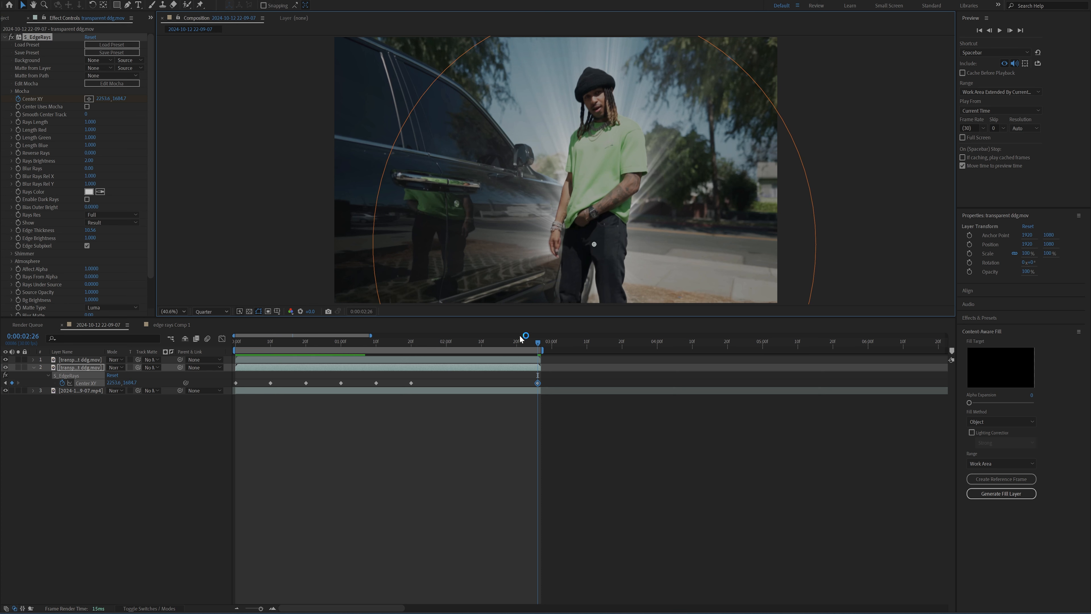
# - Preview the animated edge rays from the first frame and inspect them around 0:00:01:22
pyautogui.press('Home')
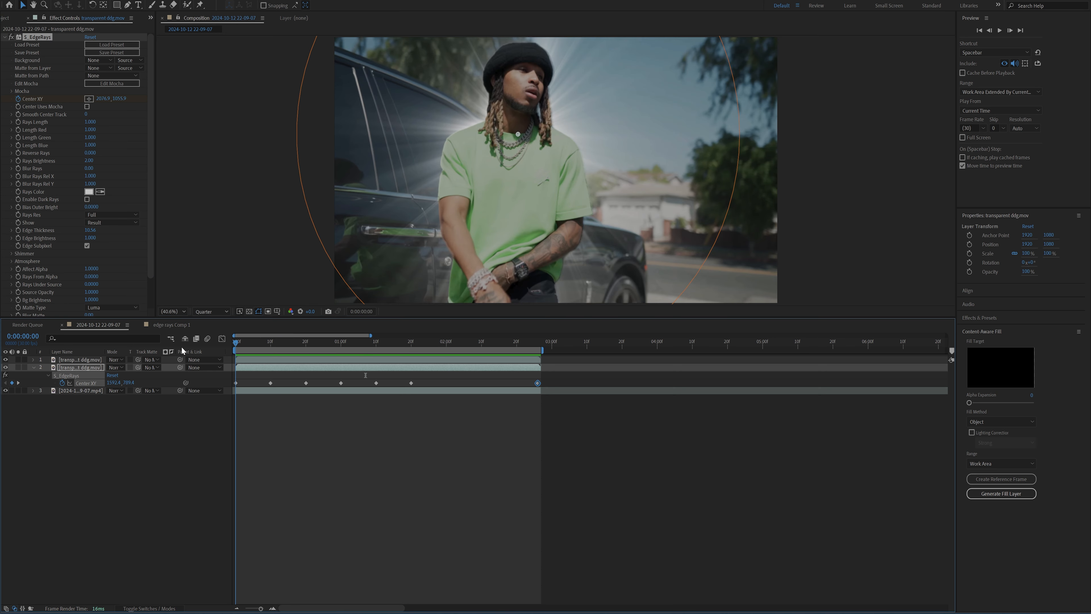
pyautogui.press('space')
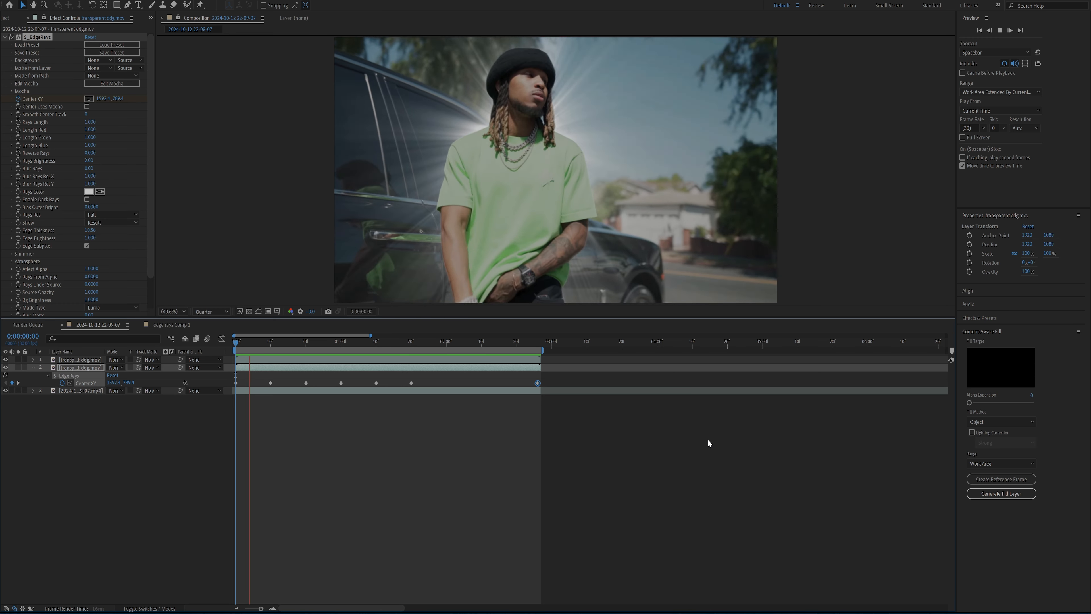
pyautogui.moveTo(325, 343); pyautogui.dragTo(419, 347)
# - Pre-compose the edge-rays cutout layer as "transparent ddg.mov Comp 2", moving all attributes into the new composition
pyautogui.click(426, 370)
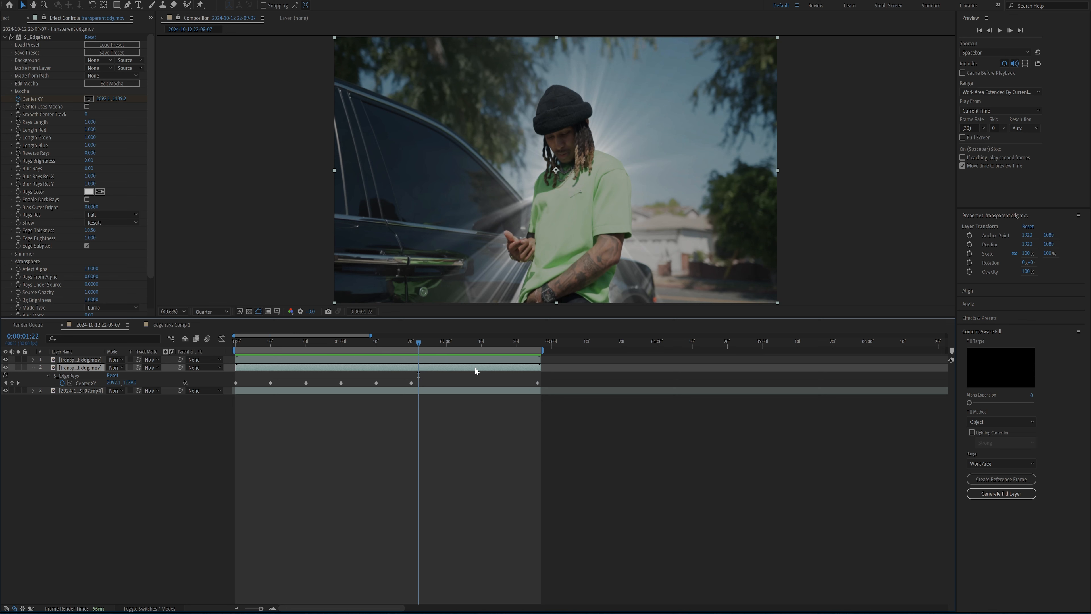
pyautogui.hotkey('ctrl', 'shift', 'c')
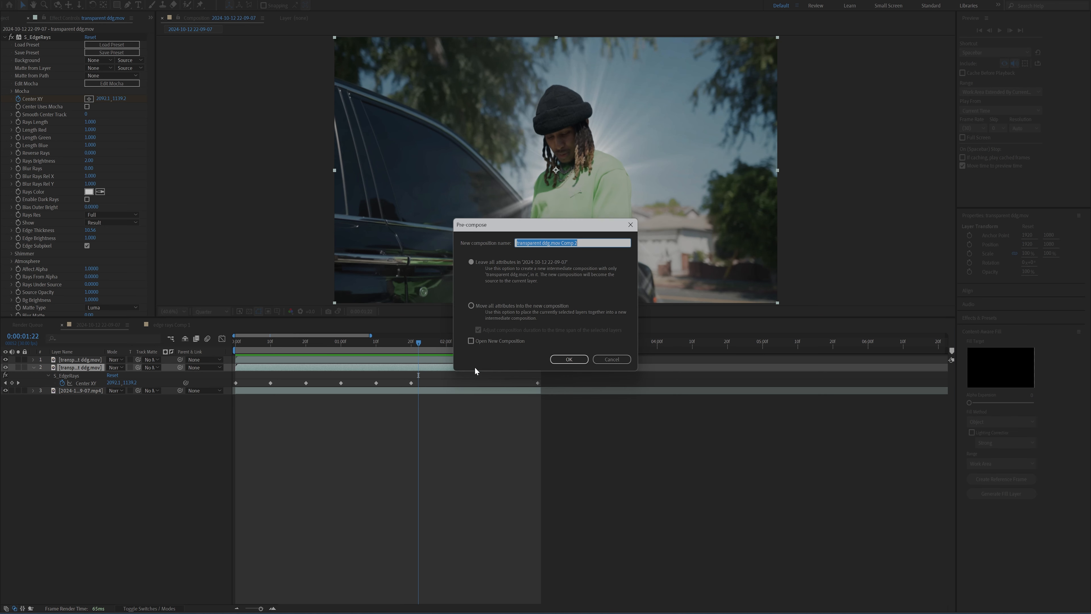
pyautogui.click(471, 305)
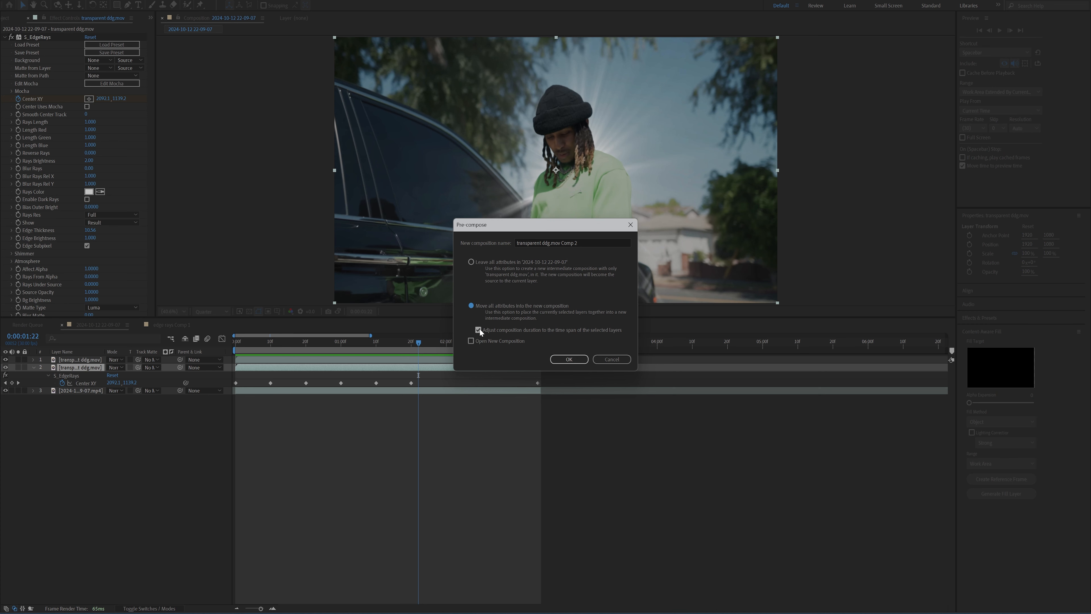
pyautogui.click(568, 359)
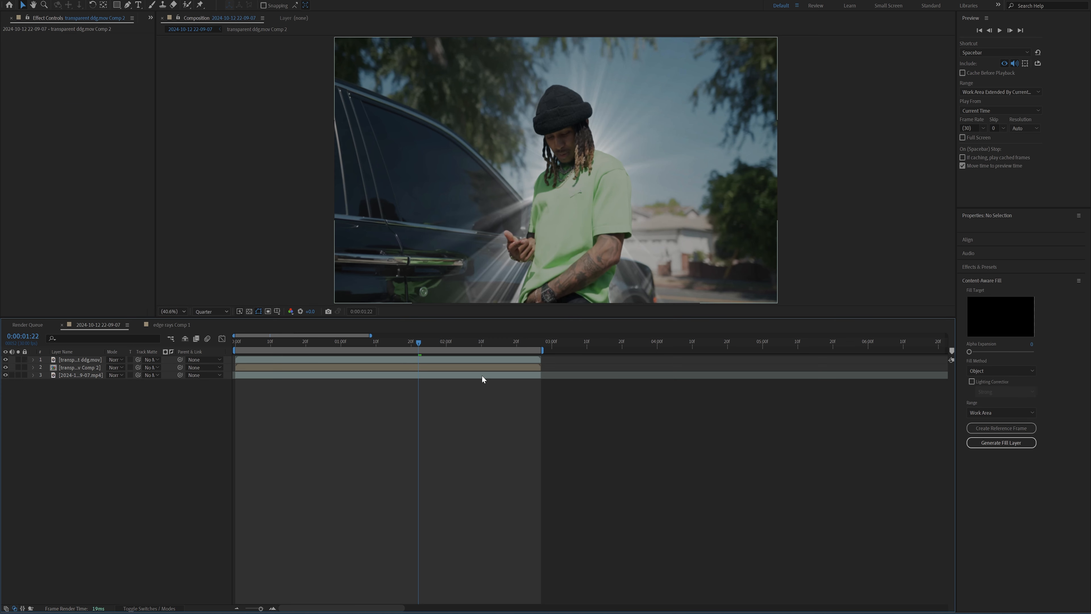
# - Apply the Displacement Map effect to the background video layer beneath the cutouts
pyautogui.click(487, 374)
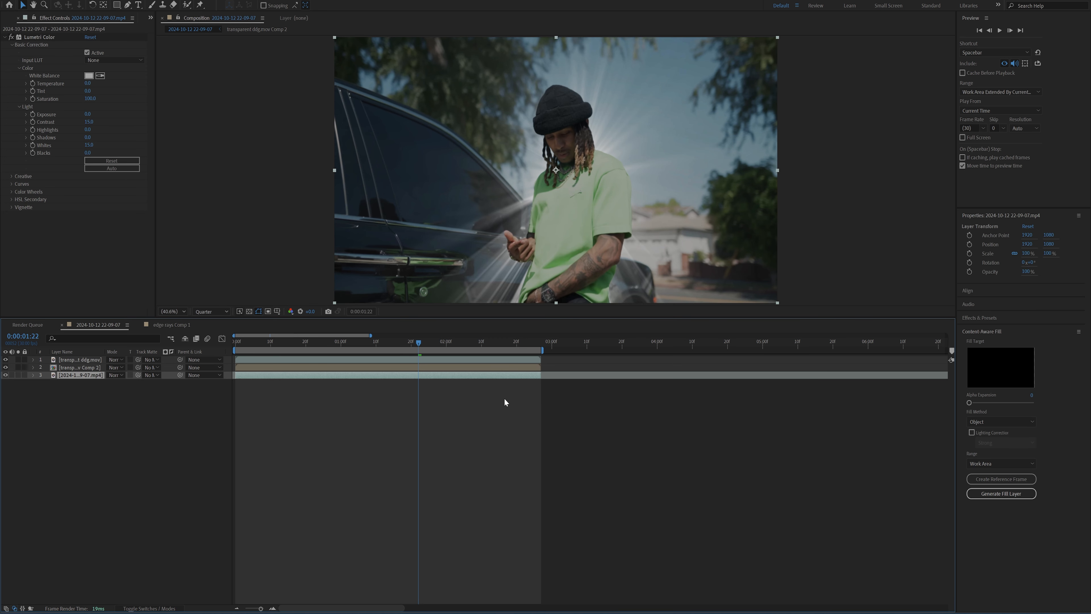
pyautogui.hotkey('ctrl', 'space')
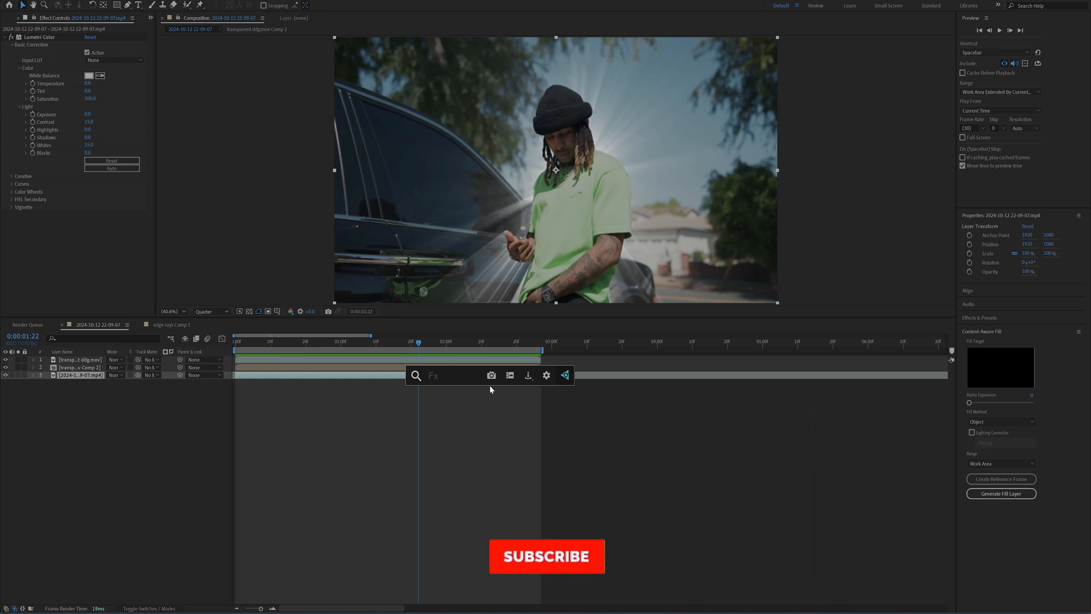
pyautogui.write('dis')
pyautogui.press('Down')
pyautogui.press('Return')
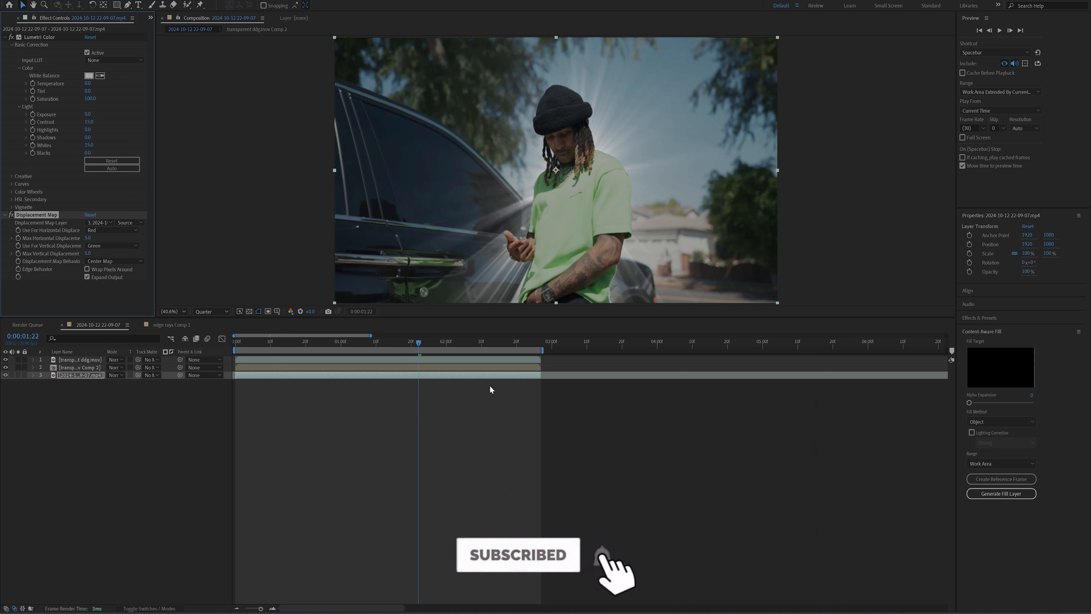
# - Rename the pre-composed rays layer as "edge rays"
pyautogui.click(324, 365)
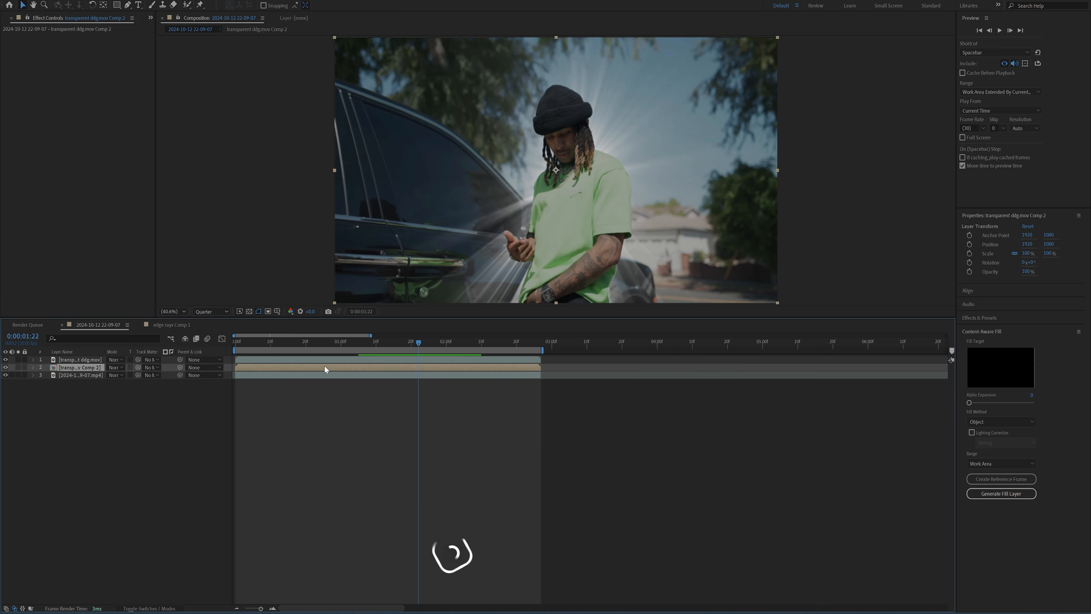
pyautogui.press('Return')
pyautogui.write('edge rays')
pyautogui.press('Return')
# - Use the edge rays layer as the background video's displacement map and raise its maximum horizontal and vertical displacement strongly
pyautogui.click(384, 375)
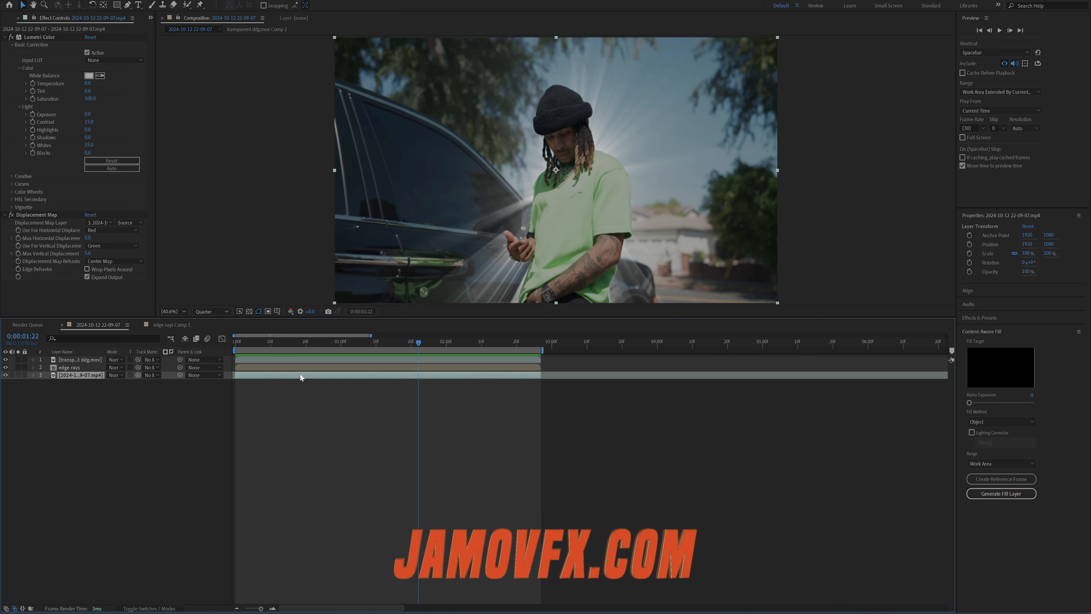
pyautogui.click(93, 223)
pyautogui.click(114, 257)
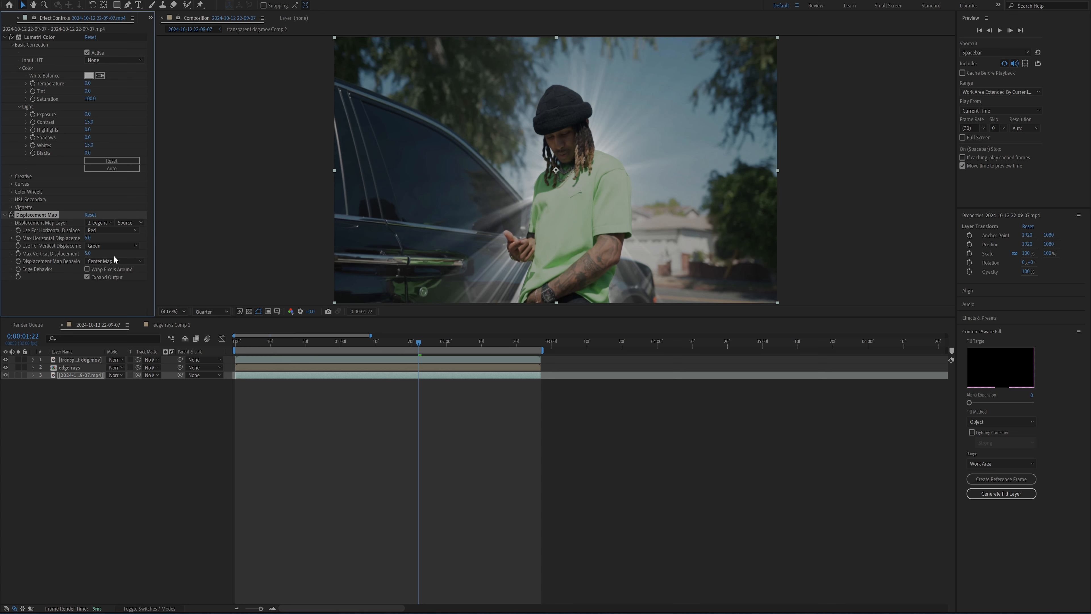
pyautogui.moveTo(90, 239); pyautogui.dragTo(514, 241)
pyautogui.moveTo(86, 255); pyautogui.dragTo(287, 298)
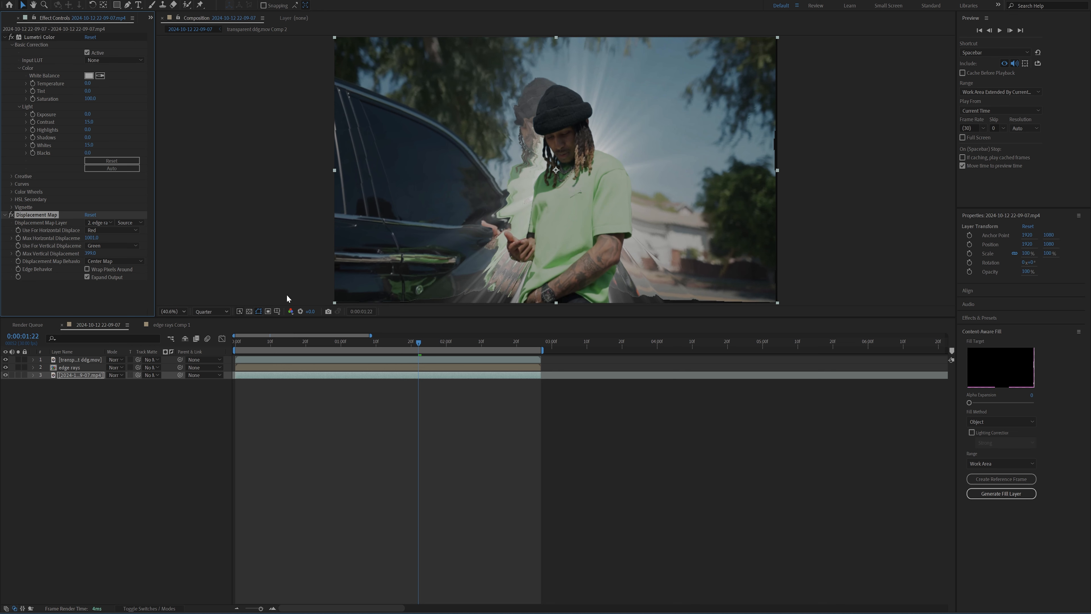
pyautogui.moveTo(94, 238); pyautogui.dragTo(1089, 237)
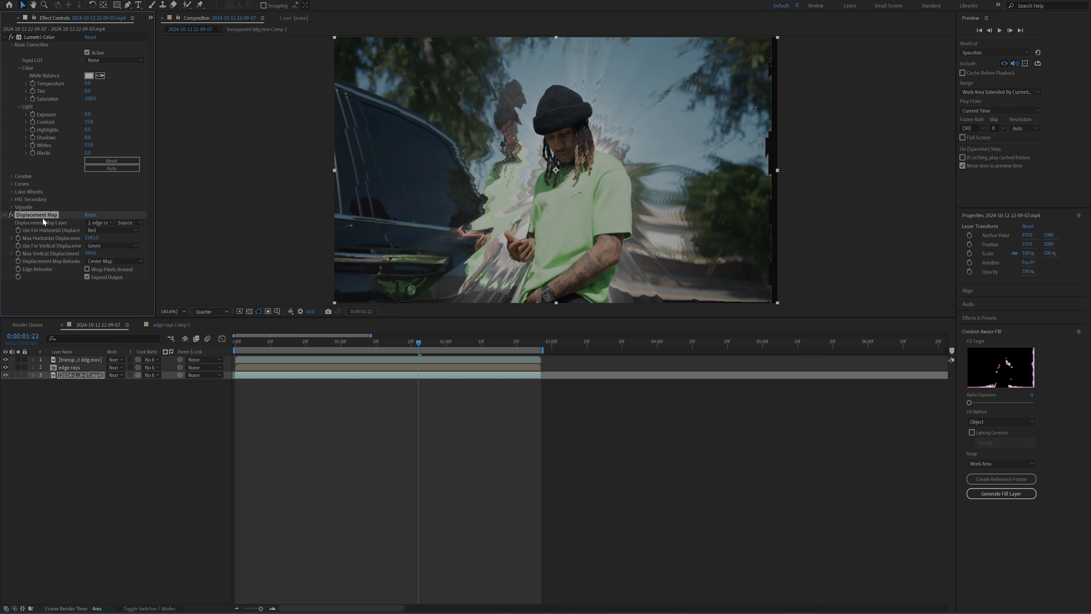
# - Replace the background video's Displacement Map effect with the S_Distort effect
pyautogui.press('Delete')
pyautogui.hotkey('ctrl', 'space')
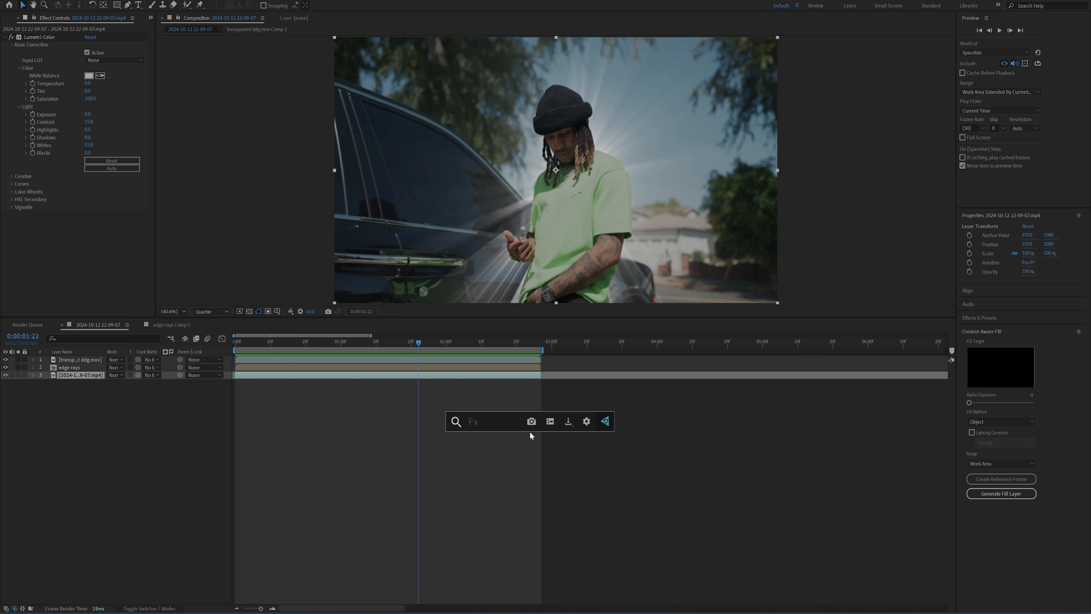
pyautogui.write('distort')
pyautogui.press('Return')
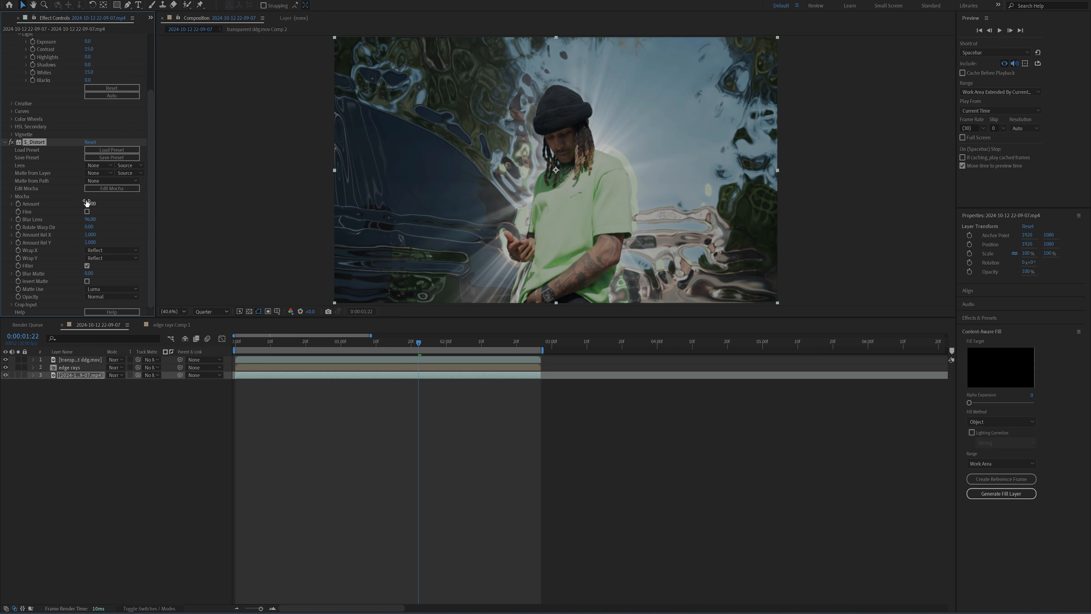
# - Use the edge rays layer as the S_Distort lens and reduce Blur Lens strongly for crisp, ray-shaped distortion
pyautogui.click(95, 165)
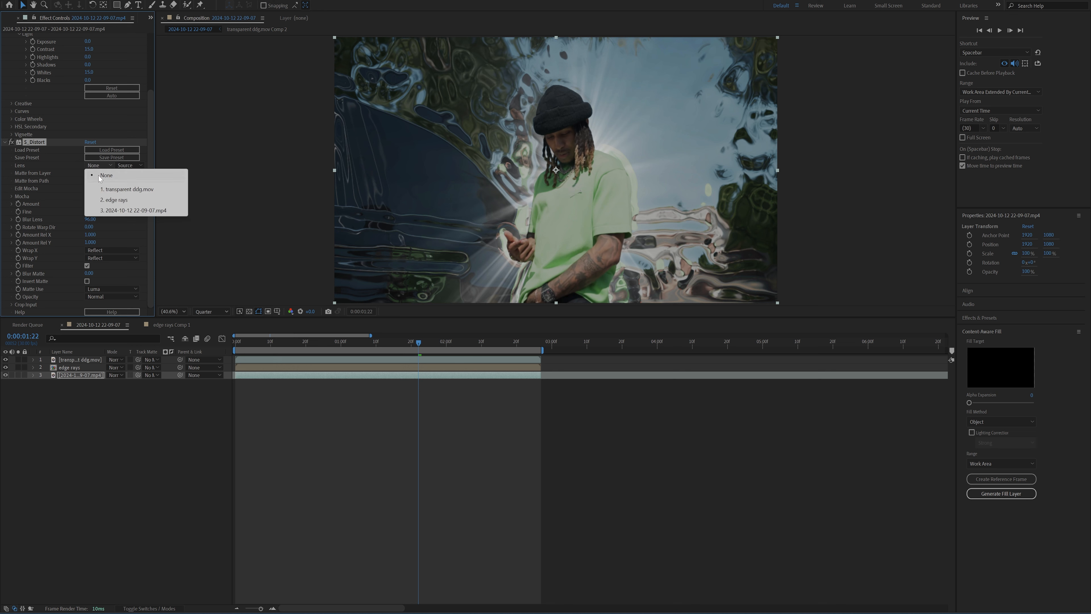
pyautogui.click(107, 200)
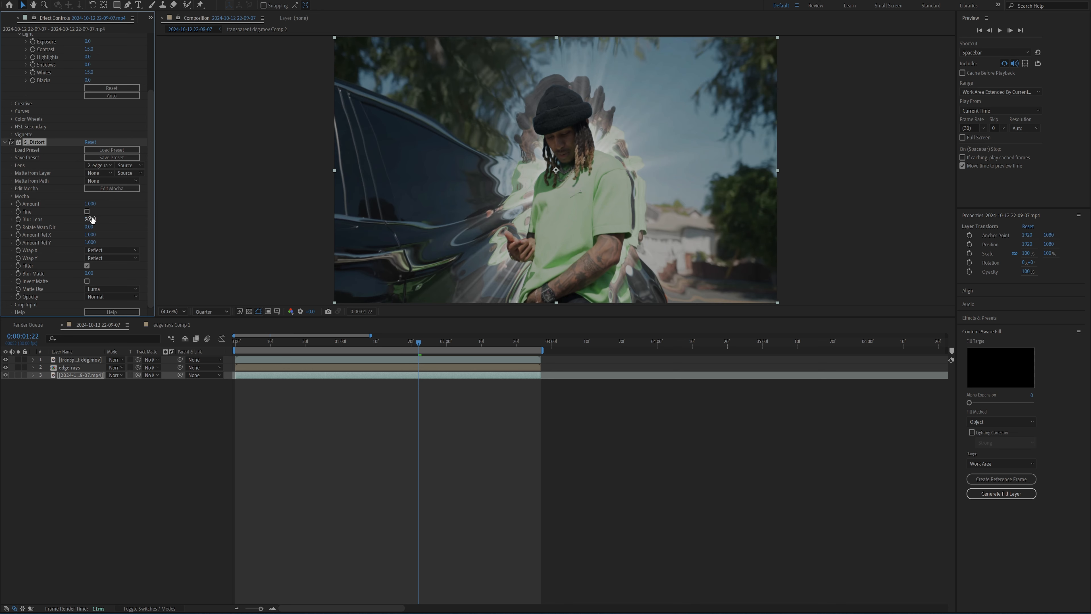
pyautogui.moveTo(91, 219); pyautogui.dragTo(92, 256)
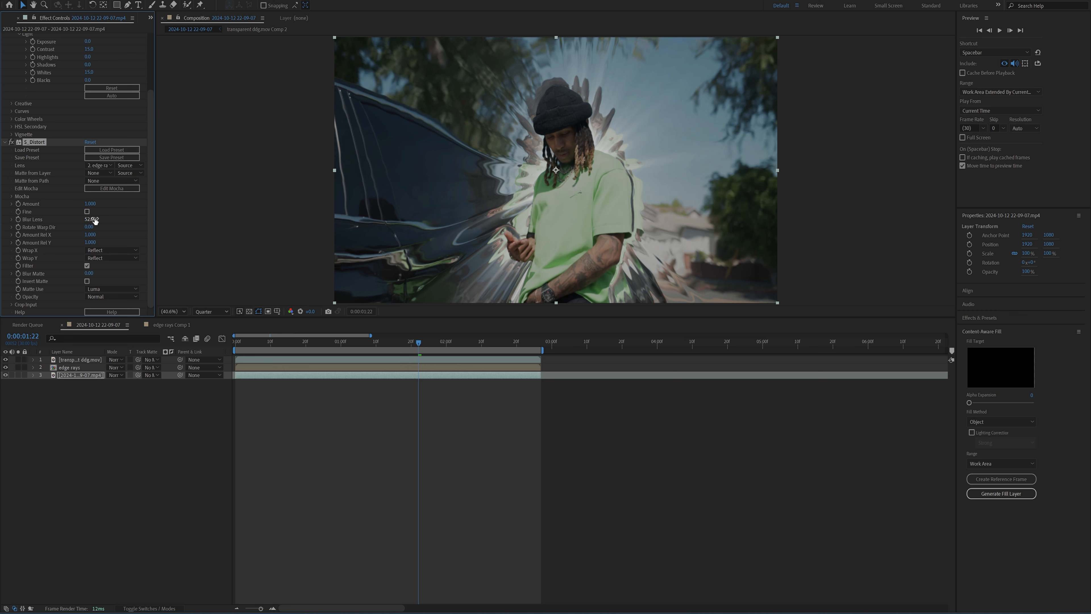
pyautogui.moveTo(95, 221)
pyautogui.mouseDown()
pyautogui.moveTo(76, 226)
pyautogui.moveTo(93, 221)
pyautogui.mouseUp()
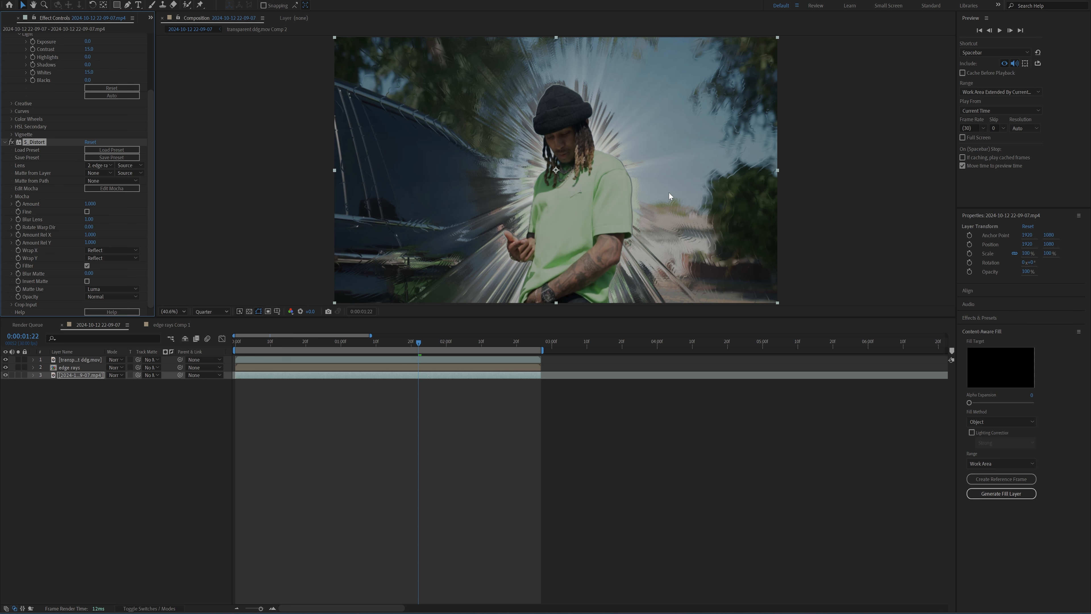
# - Inspect the distortion around the subject up close at Full preview resolution, then restore Quarter resolution and fit the frame in the viewer
pyautogui.scroll(4, 382, 94)
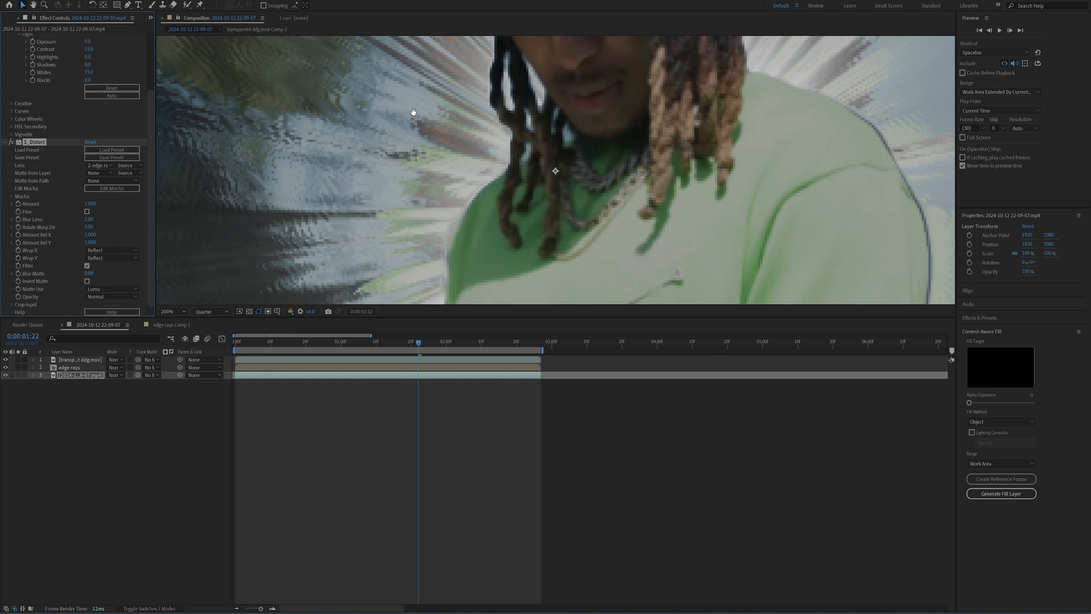
pyautogui.click(211, 312)
pyautogui.click(206, 333)
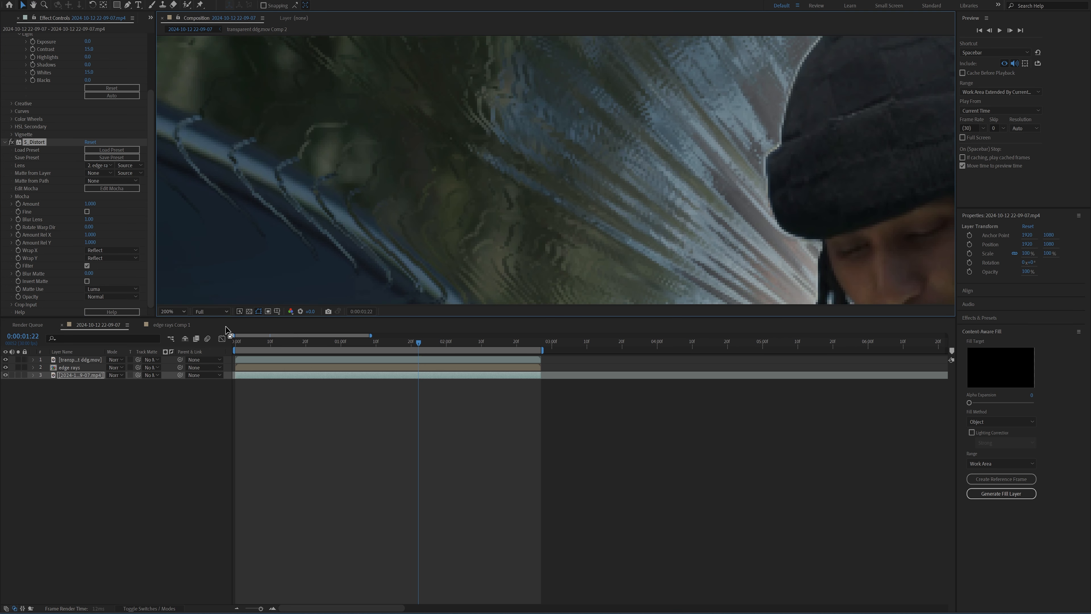
pyautogui.scroll(-4, 465, 151)
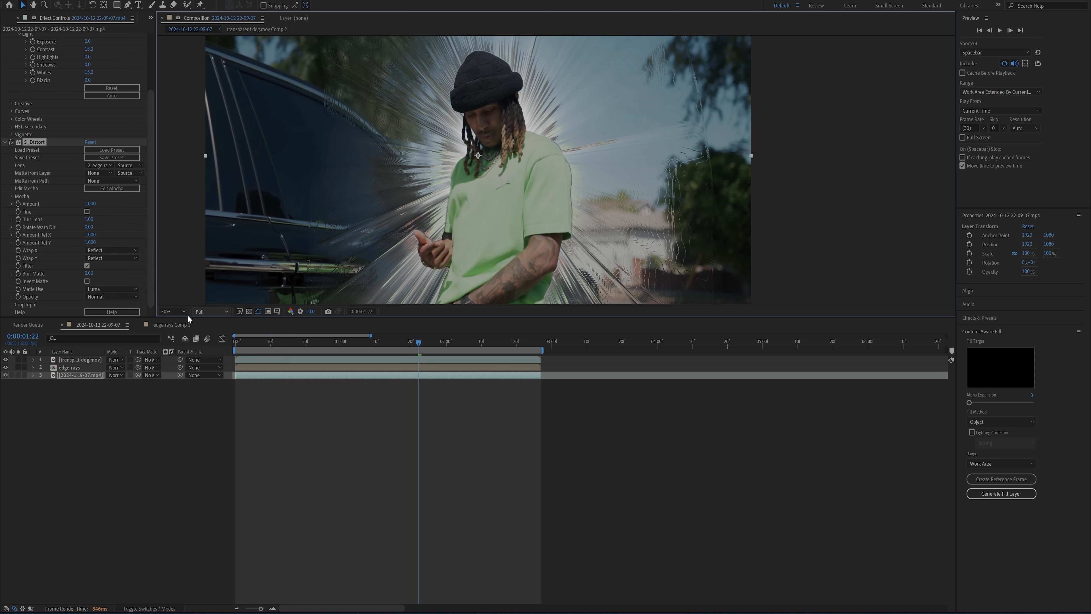
pyautogui.click(211, 311)
pyautogui.click(207, 361)
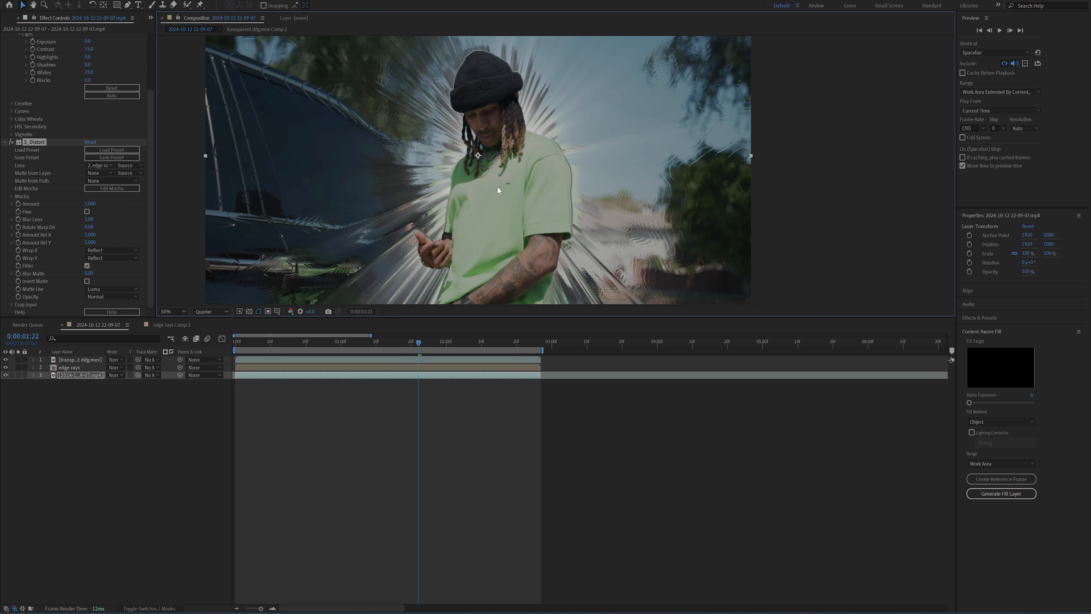
pyautogui.scroll(-2, 497, 189)
pyautogui.scroll(2, 520, 197)
pyautogui.hotkey('shift', '/')
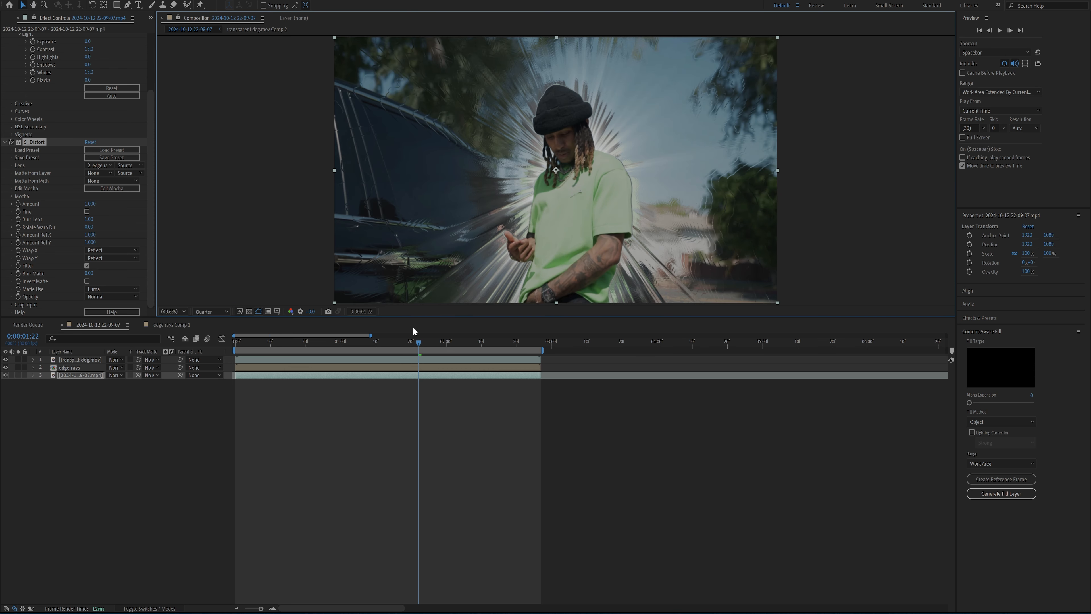
# - Try red and yellow rays colors for S_EdgeRays inside the edge rays pre-comp, then go back to the main composition
pyautogui.click(334, 342)
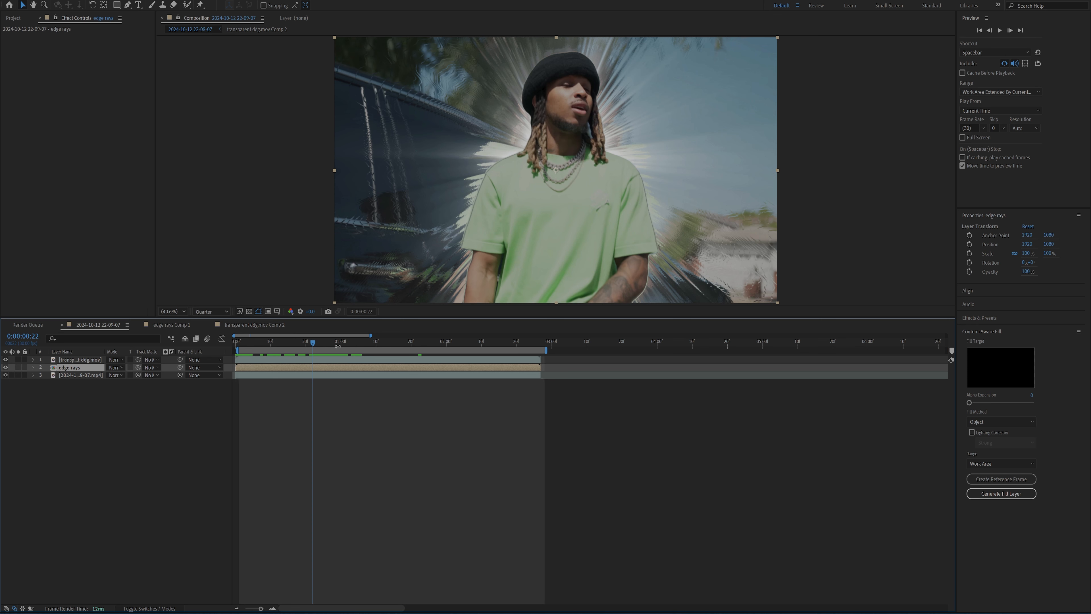
pyautogui.click(335, 363)
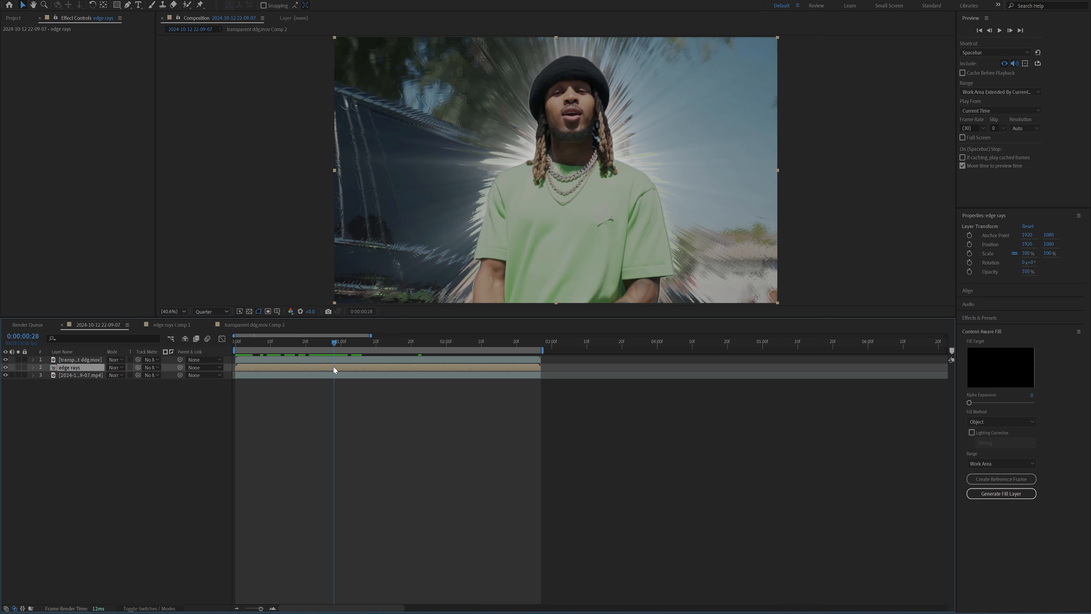
pyautogui.doubleClick(334, 366)
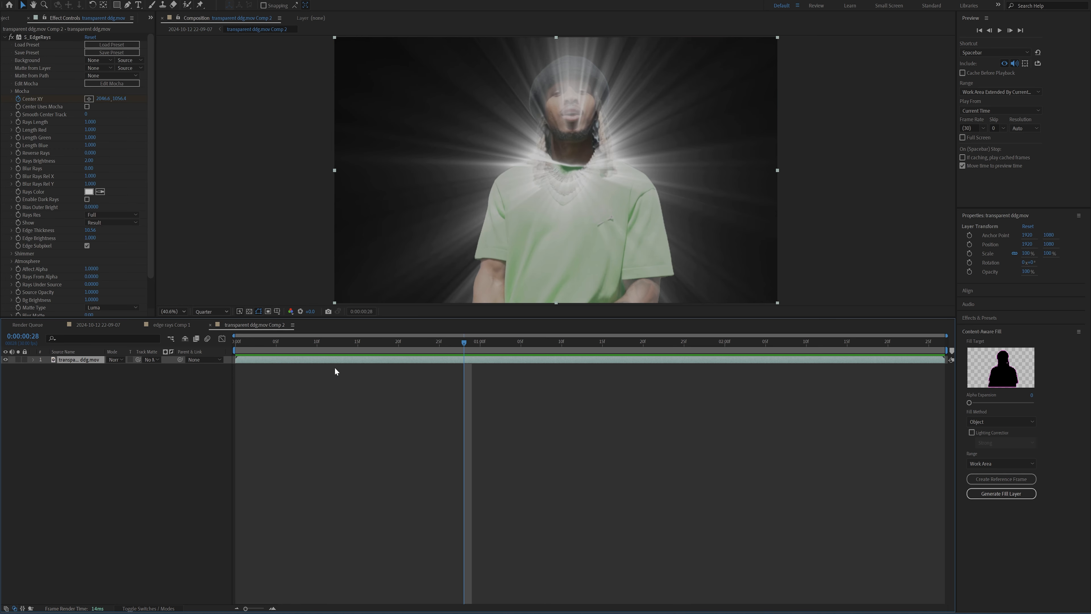
pyautogui.click(49, 37)
pyautogui.click(93, 189)
pyautogui.click(552, 259)
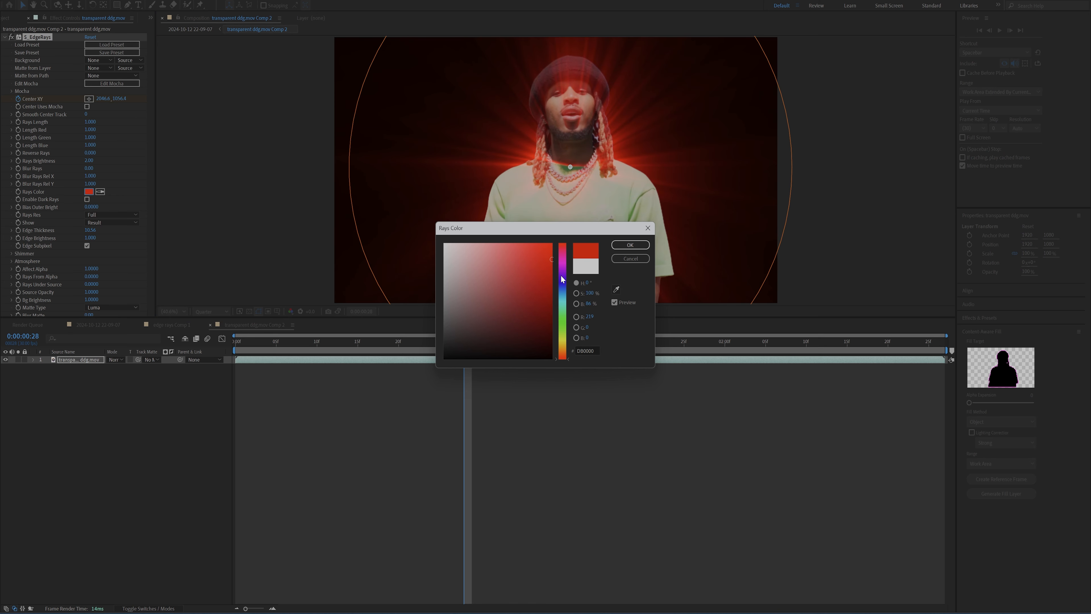
pyautogui.moveTo(562, 279); pyautogui.dragTo(562, 339)
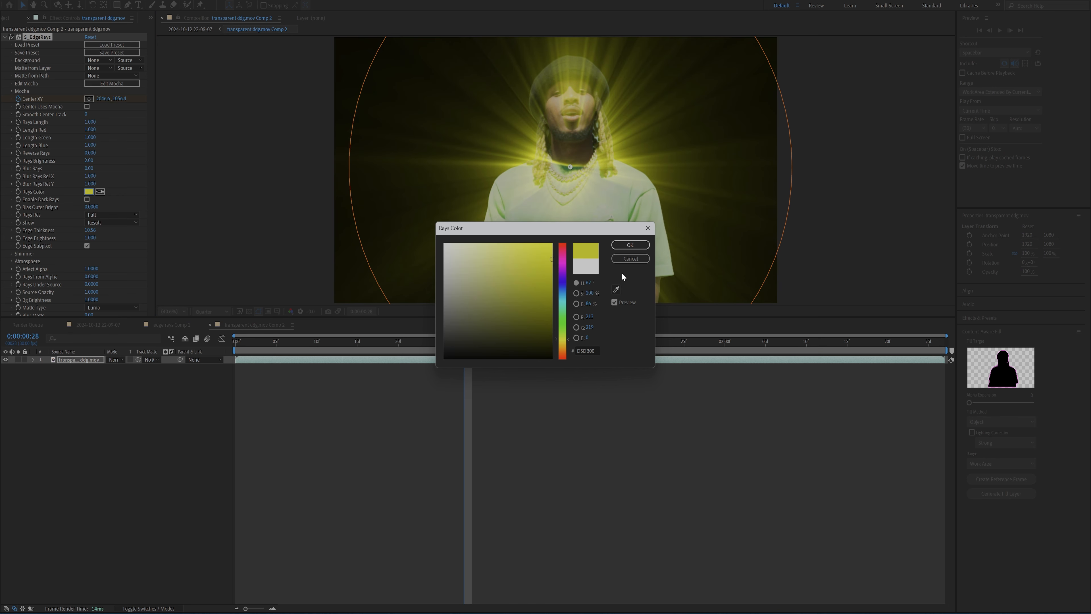
pyautogui.click(630, 258)
pyautogui.click(102, 328)
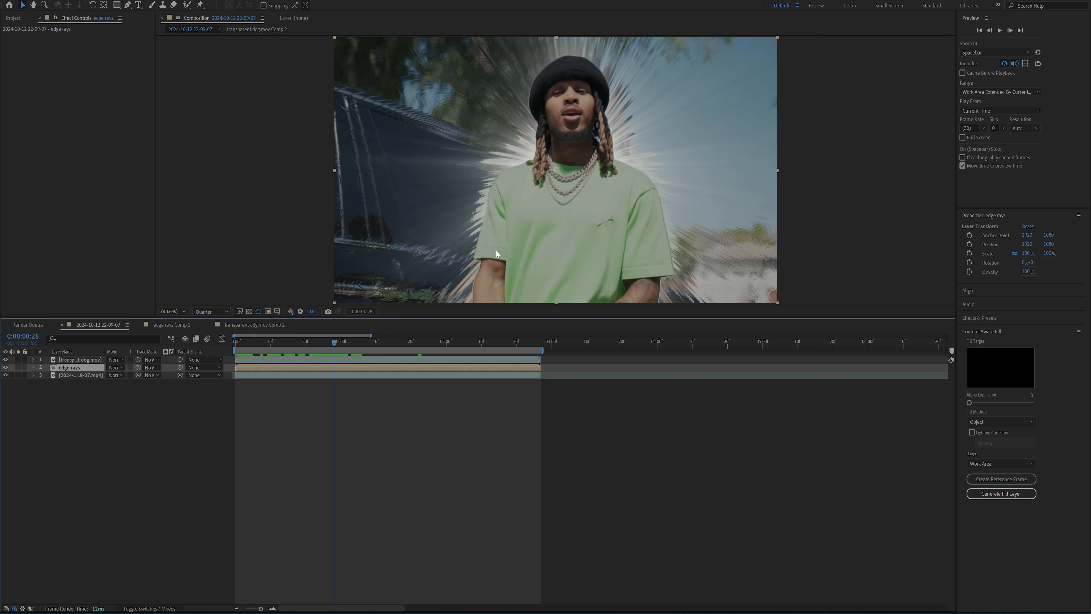
# - Adjust the S_EdgeRays Rays Brightness inside the edge rays pre-comp at 0:00:01:00 and return to the main composition
pyautogui.click(341, 341)
pyautogui.doubleClick(346, 360)
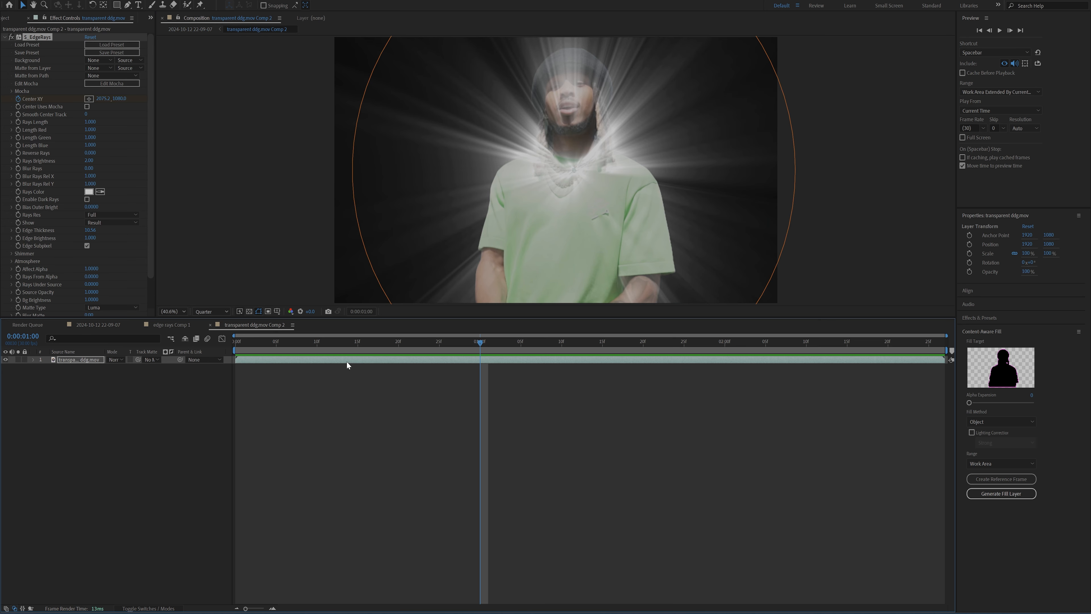
pyautogui.moveTo(86, 161); pyautogui.dragTo(117, 183)
pyautogui.click(98, 325)
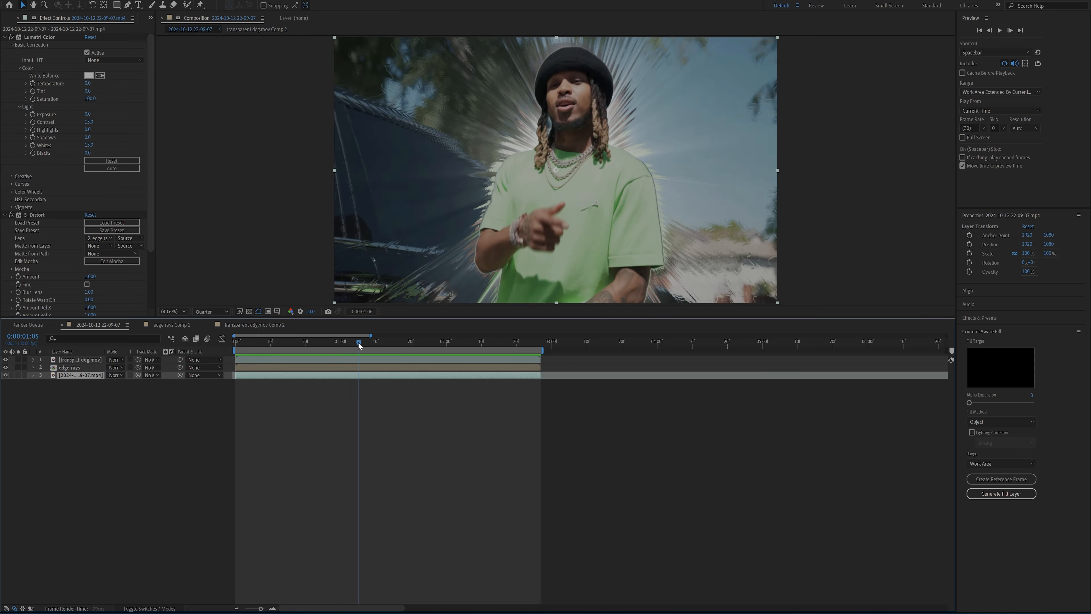
# - Animate the background video's S_Distort Rotate Warp Dir from a keyframe at the first frame to a much higher value at 0:00:02:26
pyautogui.moveTo(358, 342); pyautogui.dragTo(326, 344)
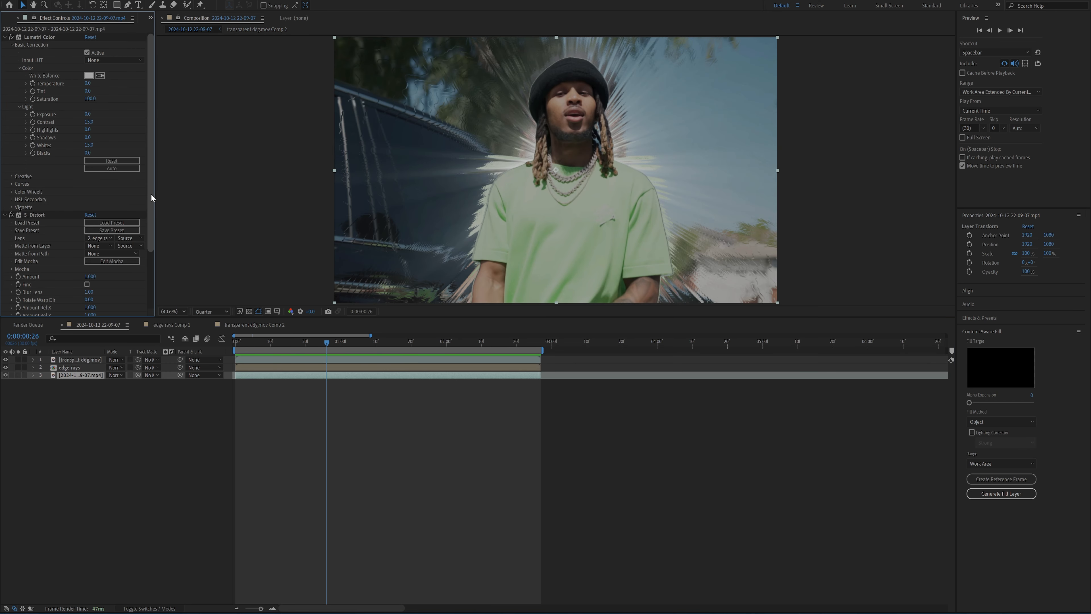
pyautogui.moveTo(151, 194); pyautogui.dragTo(151, 280)
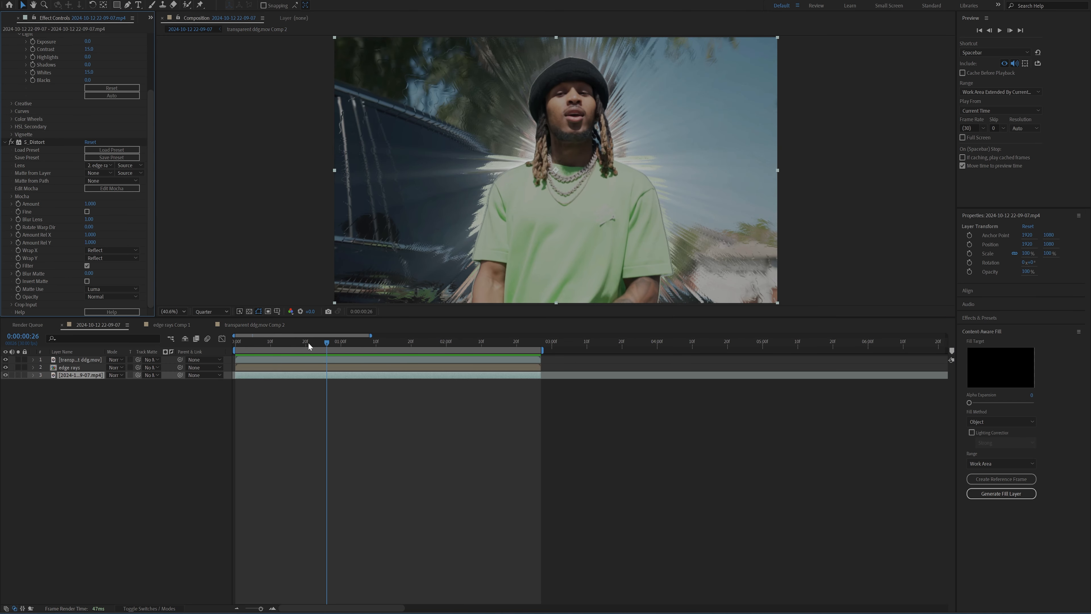
pyautogui.press('Home')
pyautogui.click(39, 227)
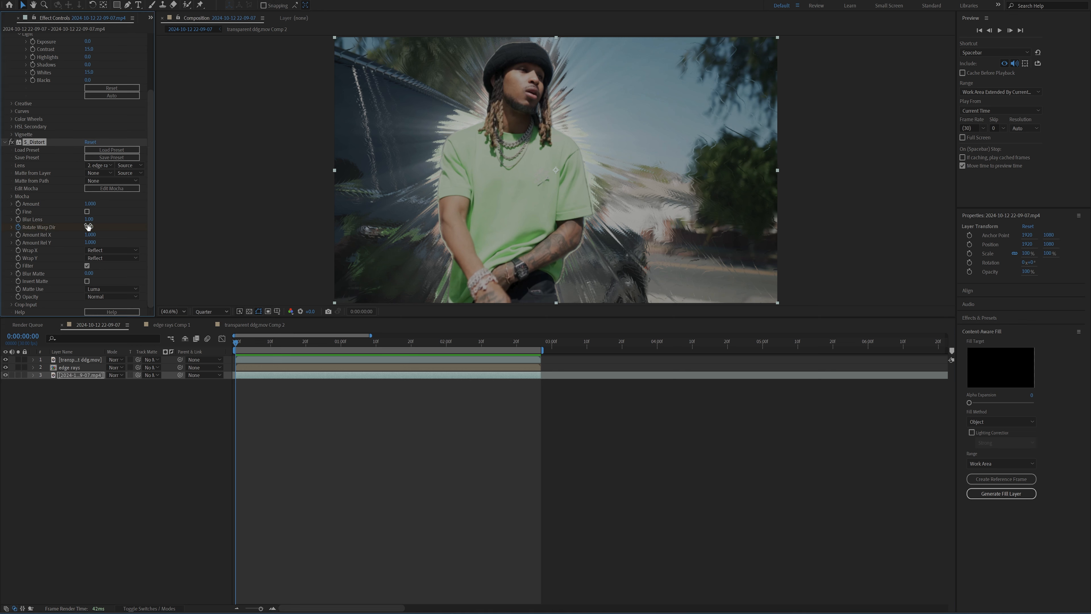
pyautogui.click(537, 343)
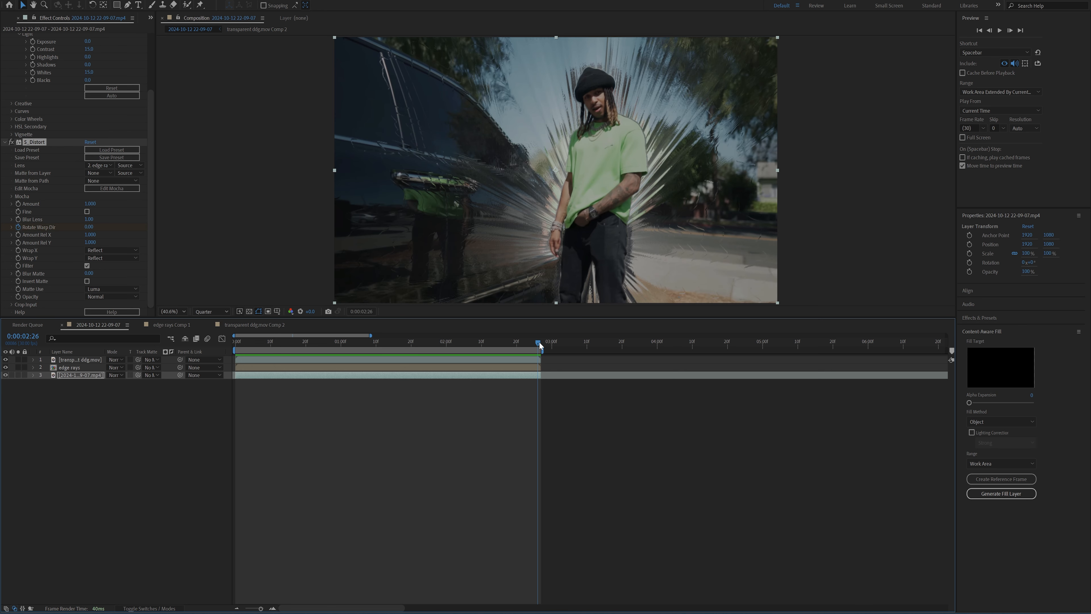
pyautogui.click(260, 419)
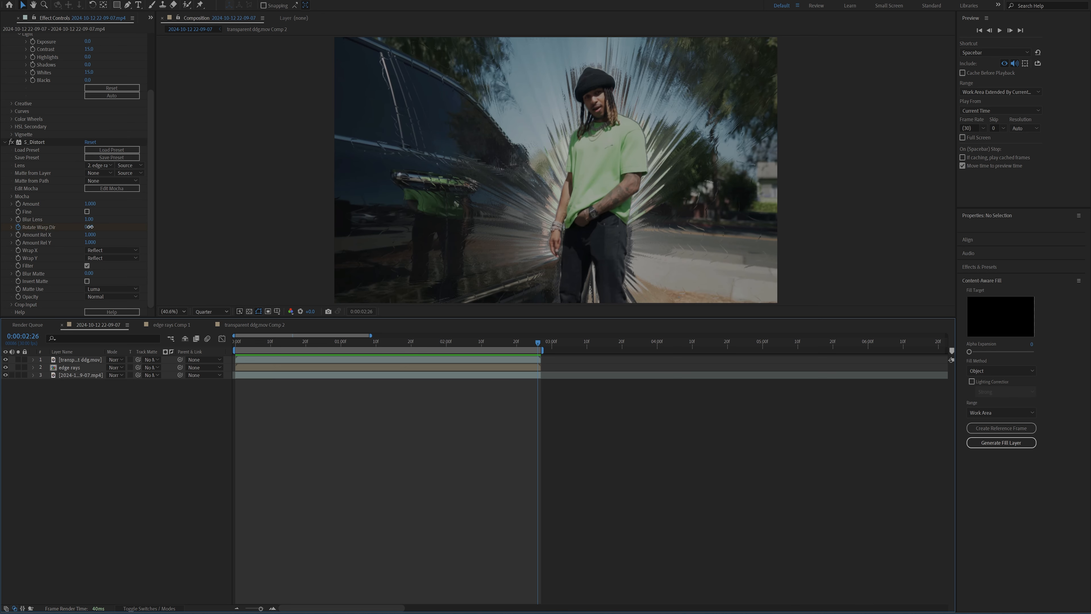
pyautogui.moveTo(89, 227); pyautogui.dragTo(546, 73)
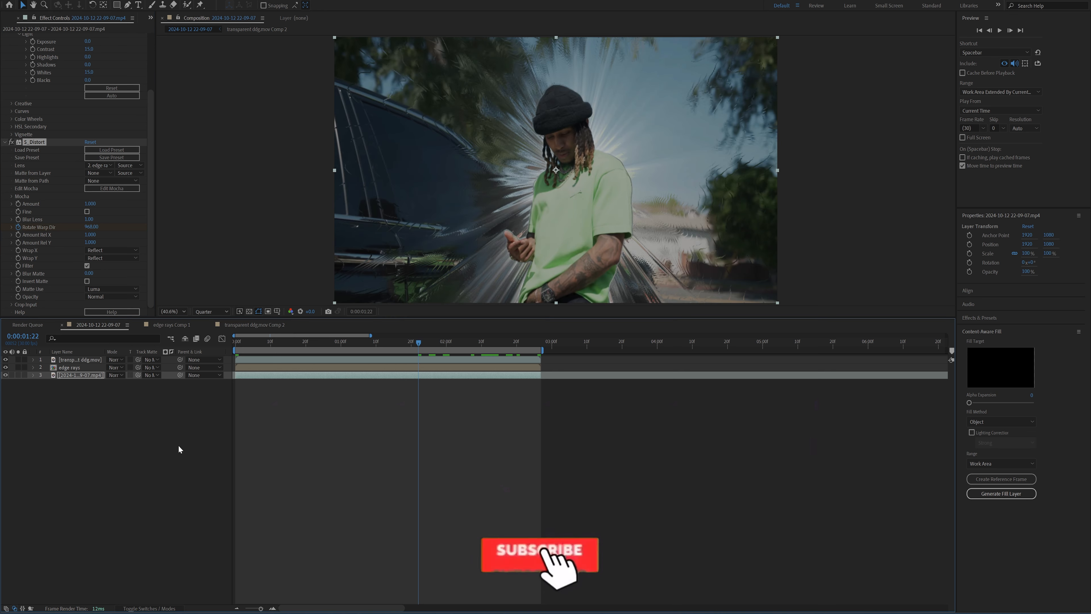
# - Add a new adjustment layer to the main composition and place it above all other layers
pyautogui.rightClick(123, 459)
pyautogui.moveTo(151, 466)
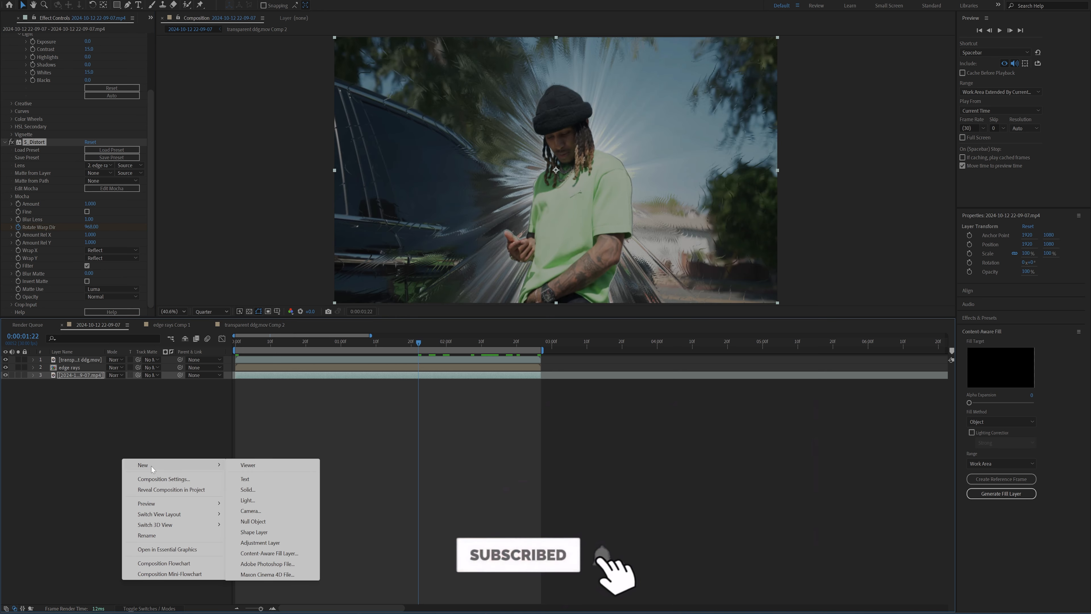
pyautogui.click(241, 544)
pyautogui.moveTo(90, 372); pyautogui.dragTo(114, 359)
# - Apply the RSMB motion blur effect to the adjustment layer
pyautogui.hotkey('ctrl', 'space')
pyautogui.write('r')
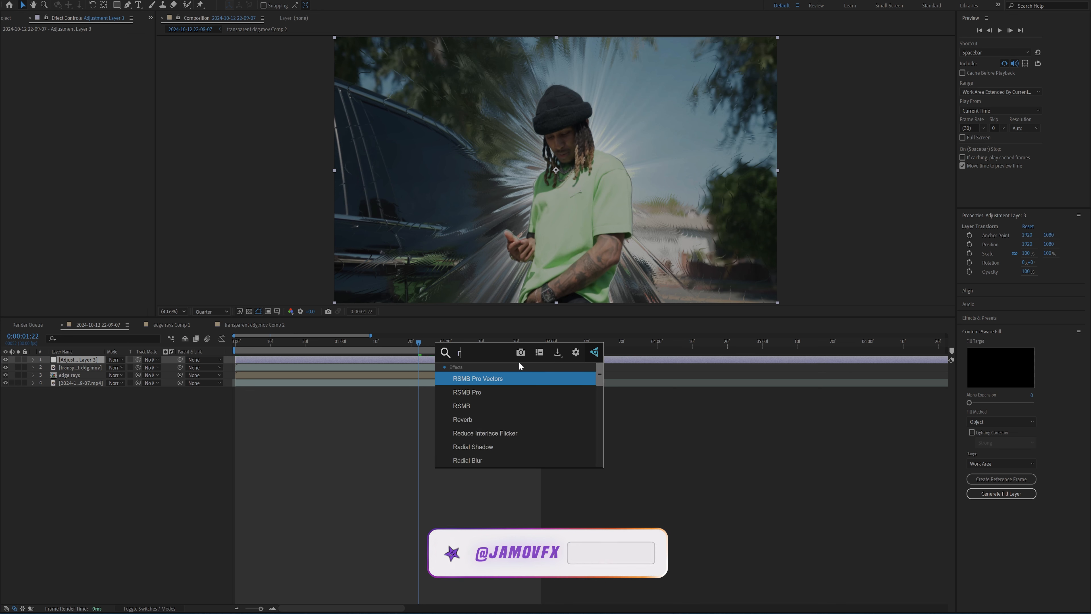
pyautogui.write('smb')
pyautogui.press('Down')
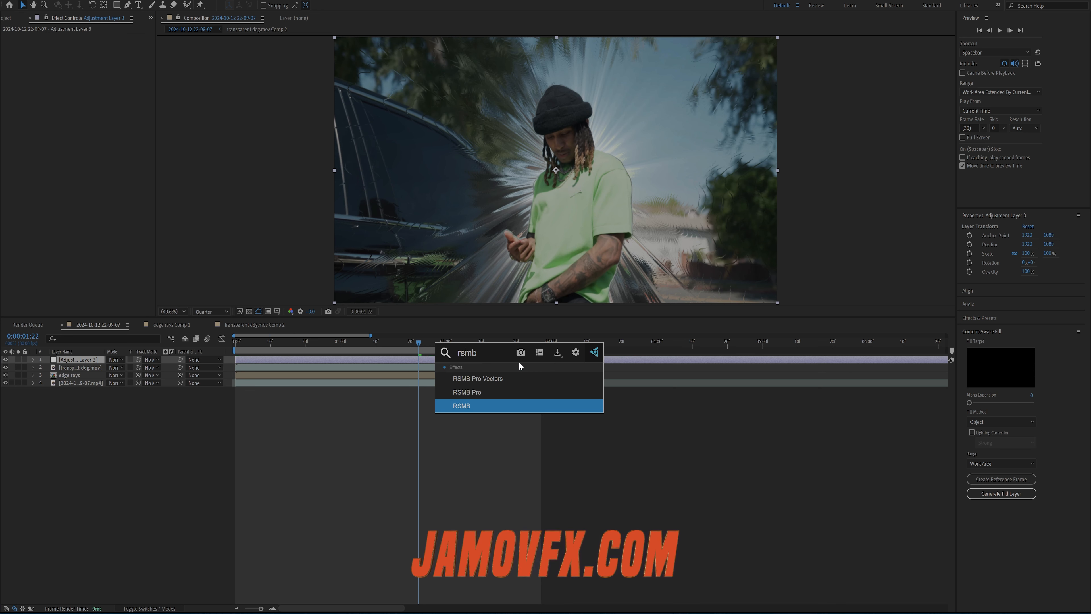
pyautogui.press('Return')
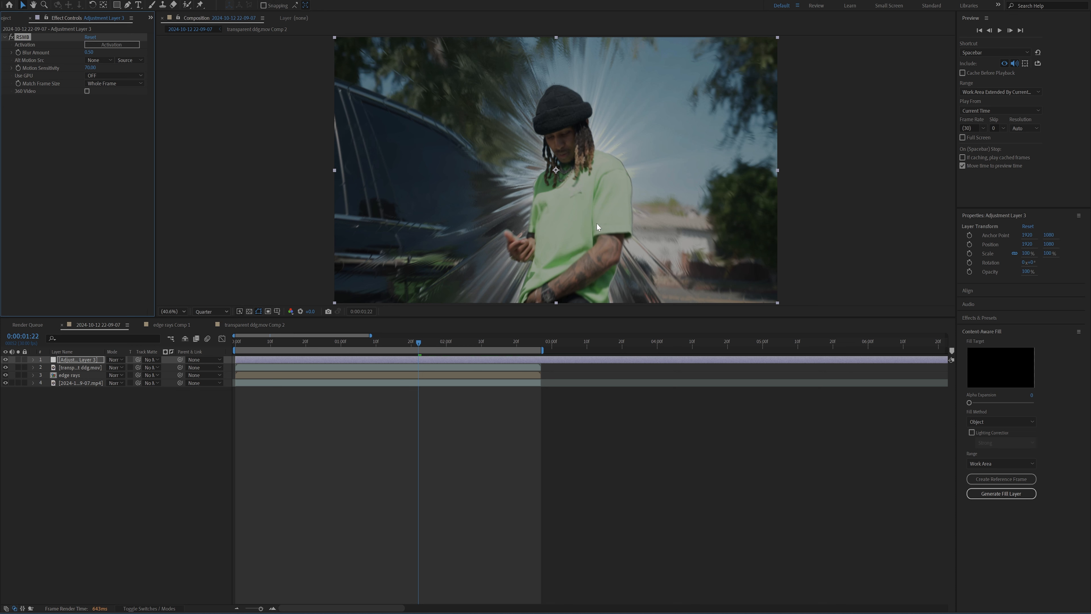
# - Select the edge rays layer in the main composition
pyautogui.click(519, 389)
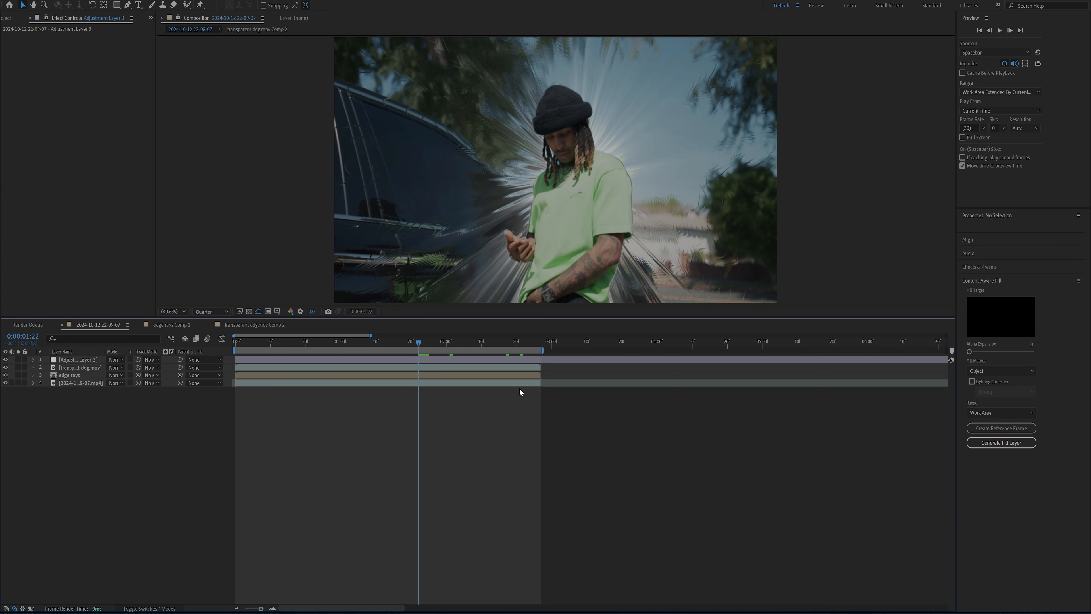
pyautogui.click(521, 376)
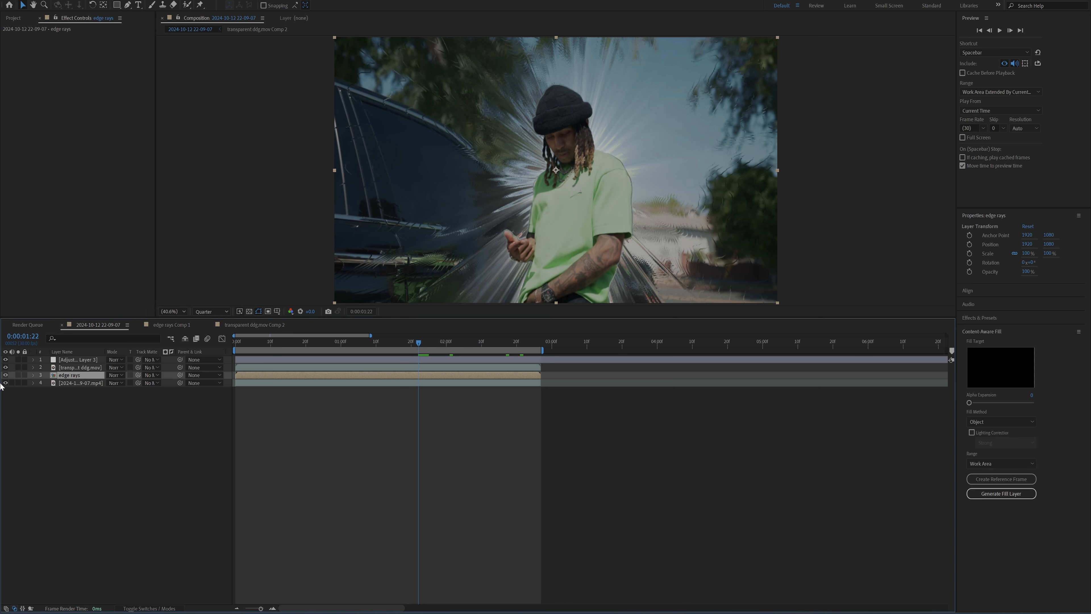